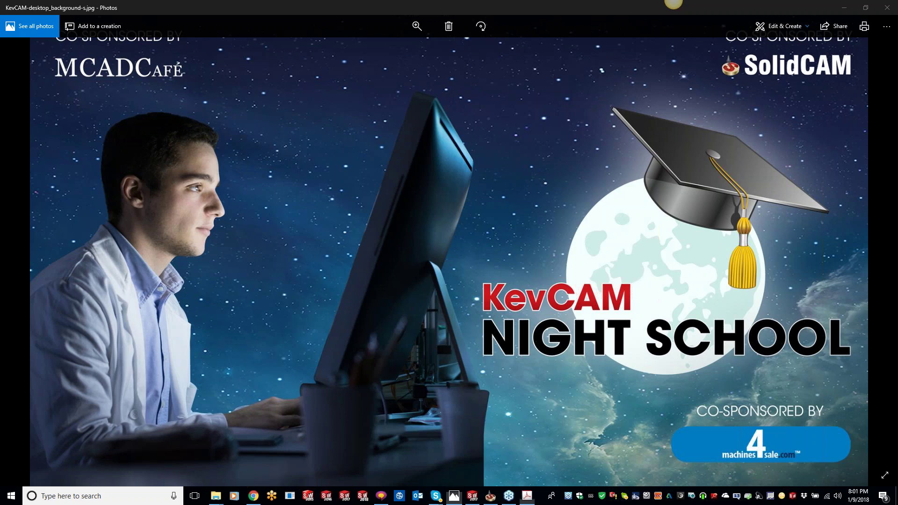
Step: Switch from the KevCAM Night School image to the Submit Your Class Topic PDF in Acrobat
{"action": "key", "text": "alt+Tab"}
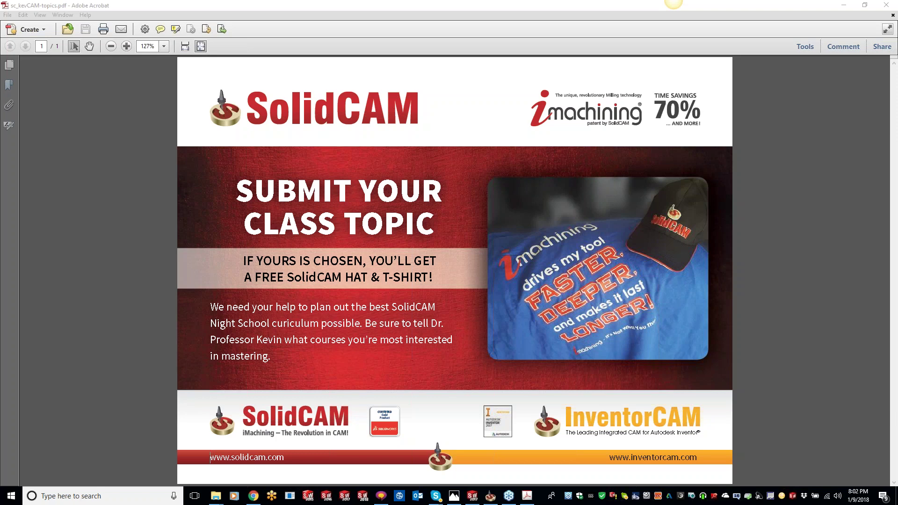
Step: Close the class-topic flyer in Acrobat to return to the Night School image
{"action": "left_click", "coordinate": [885, 4]}
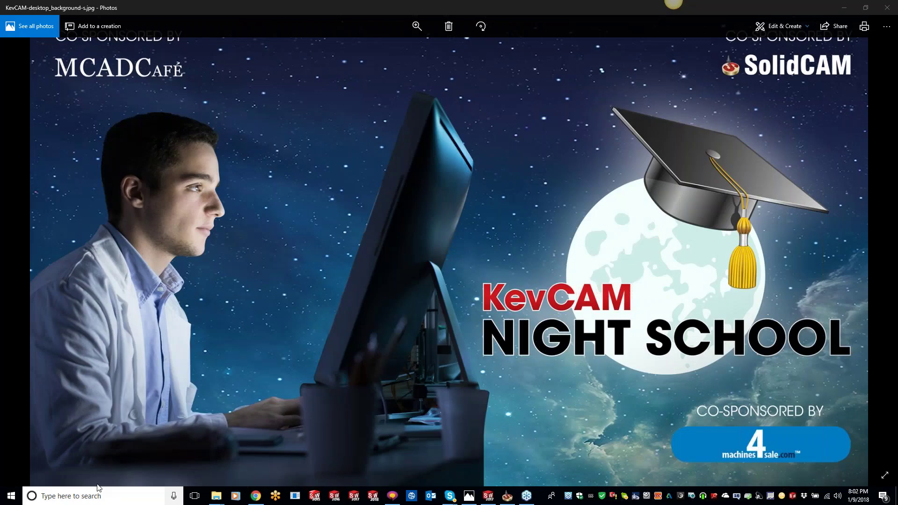
Step: Bring up the SolidCAM University channel's Videos page in Chrome and scroll through the uploads
{"action": "left_click", "coordinate": [255, 496]}
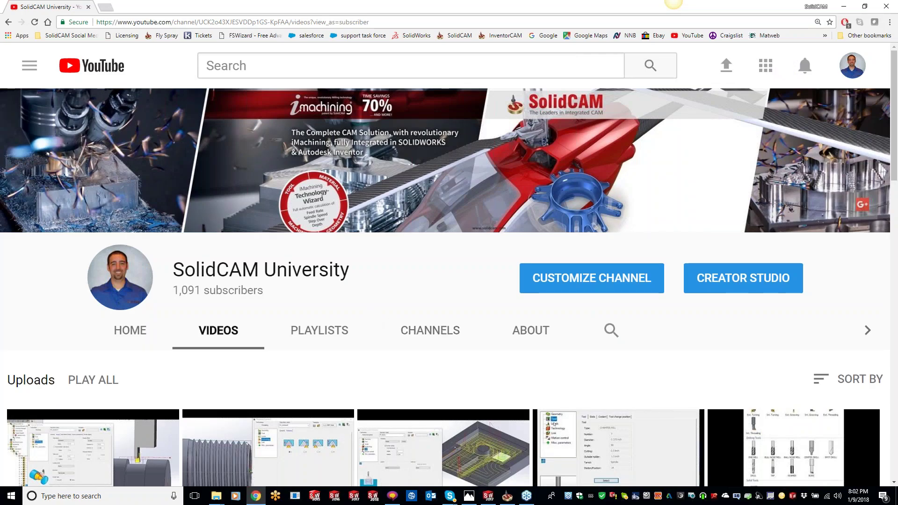
{"action": "scroll", "coordinate": [295, 293], "scroll_direction": "down", "scroll_amount": 1}
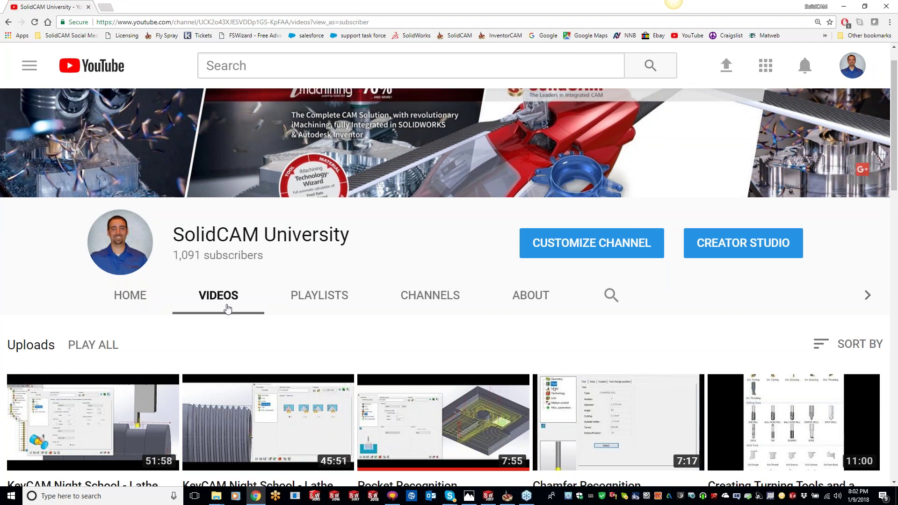
{"action": "scroll", "coordinate": [435, 309], "scroll_direction": "down", "scroll_amount": 2}
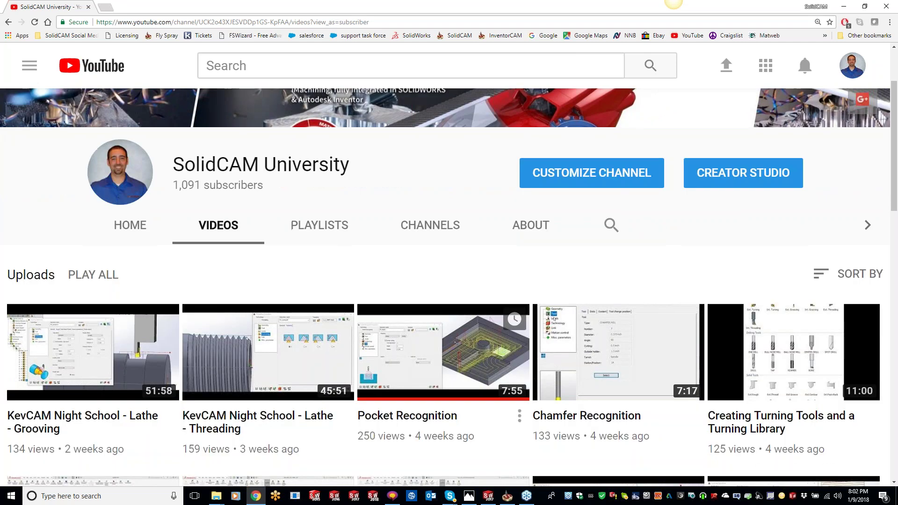
{"action": "scroll", "coordinate": [403, 321], "scroll_direction": "up", "scroll_amount": 3}
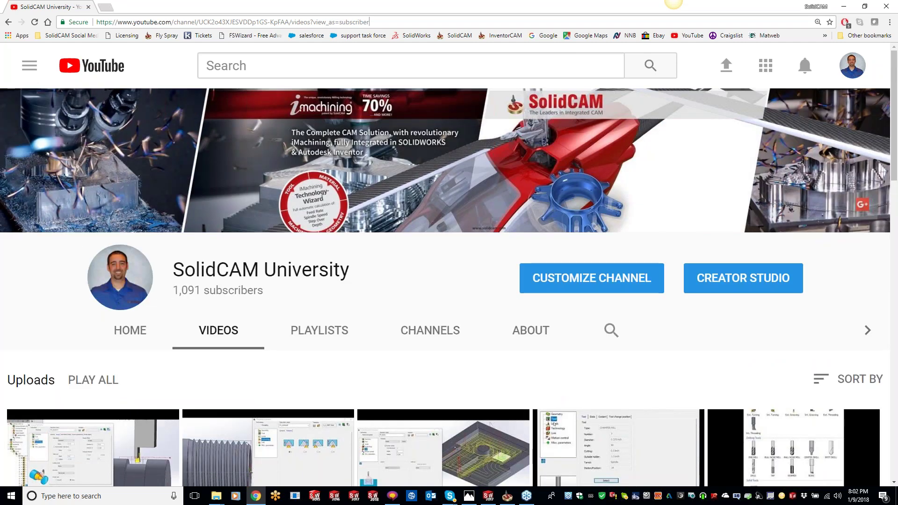
Step: Select the channel's web address, scroll the uploads again, and minimize Chrome
{"action": "left_click", "coordinate": [397, 21]}
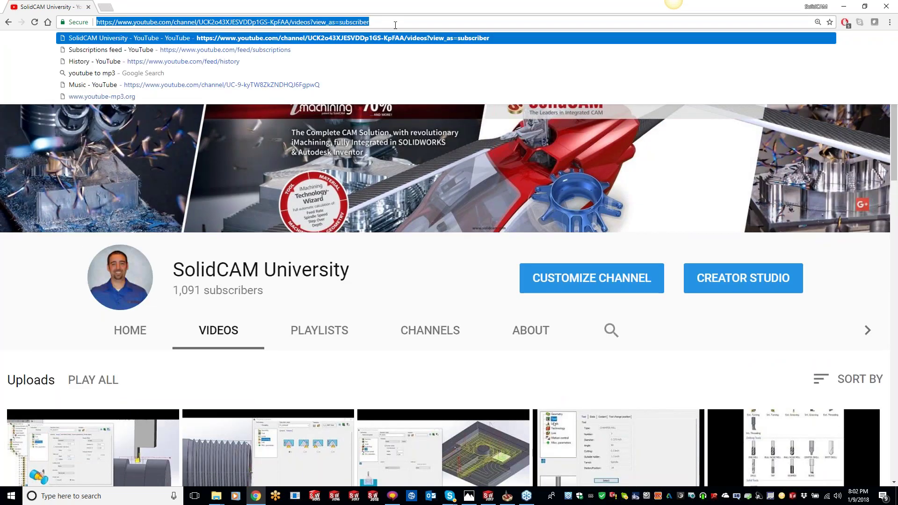
{"action": "key", "text": "Escape"}
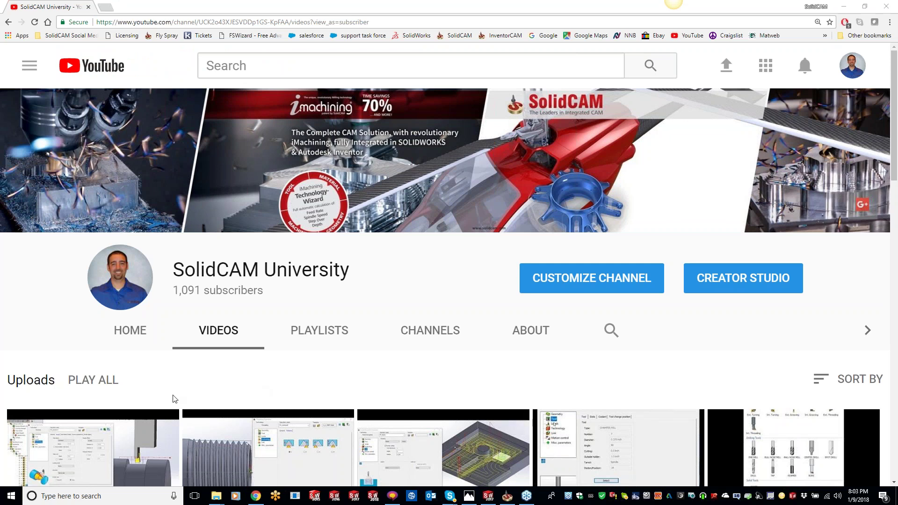
{"action": "scroll", "coordinate": [174, 398], "scroll_direction": "down", "scroll_amount": 3}
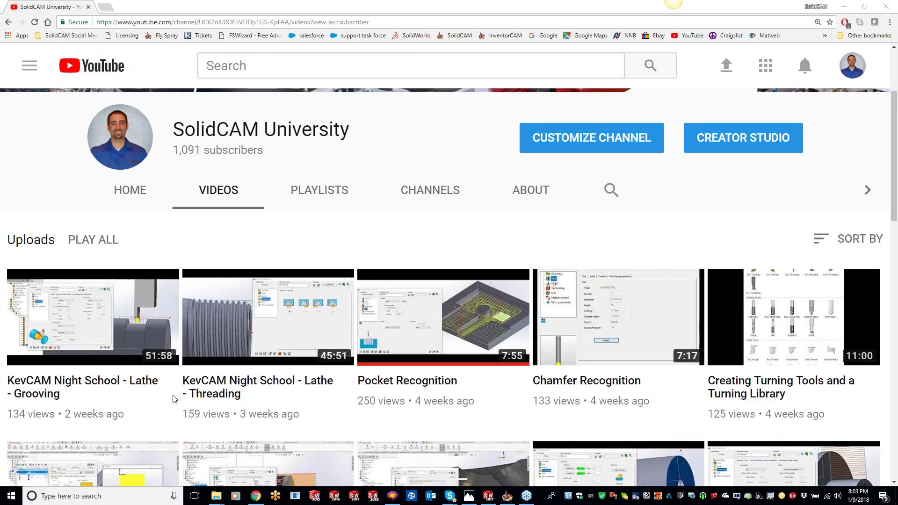
{"action": "scroll", "coordinate": [209, 377], "scroll_direction": "down", "scroll_amount": 2}
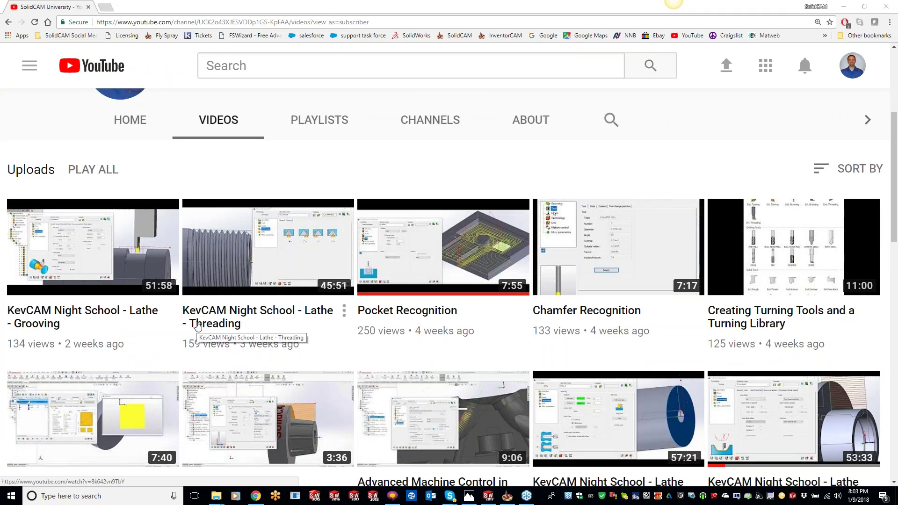
{"action": "left_click", "coordinate": [843, 9]}
Step: Minimize Photos to reveal the ANGLE GROOVE EXAMPLE part and zoom in on the bolt
{"action": "left_click", "coordinate": [843, 9]}
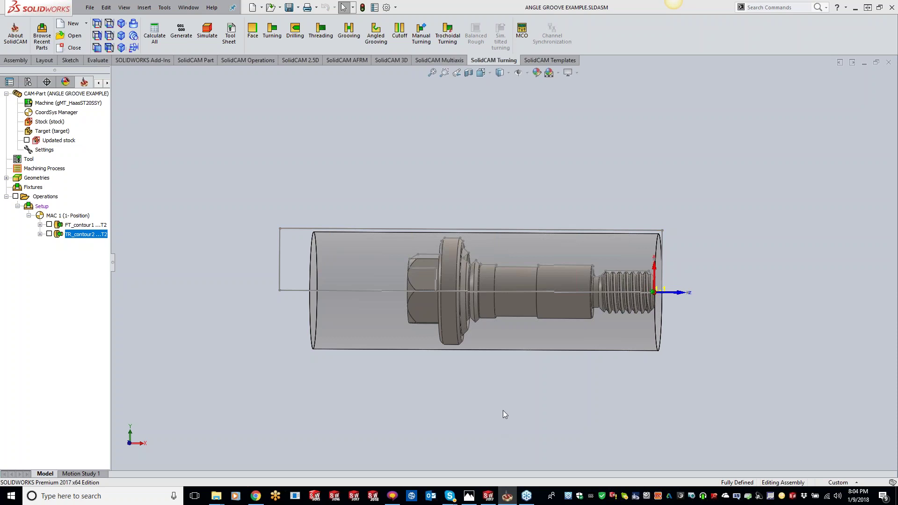
{"action": "scroll", "coordinate": [547, 271], "scroll_direction": "down", "scroll_amount": 3}
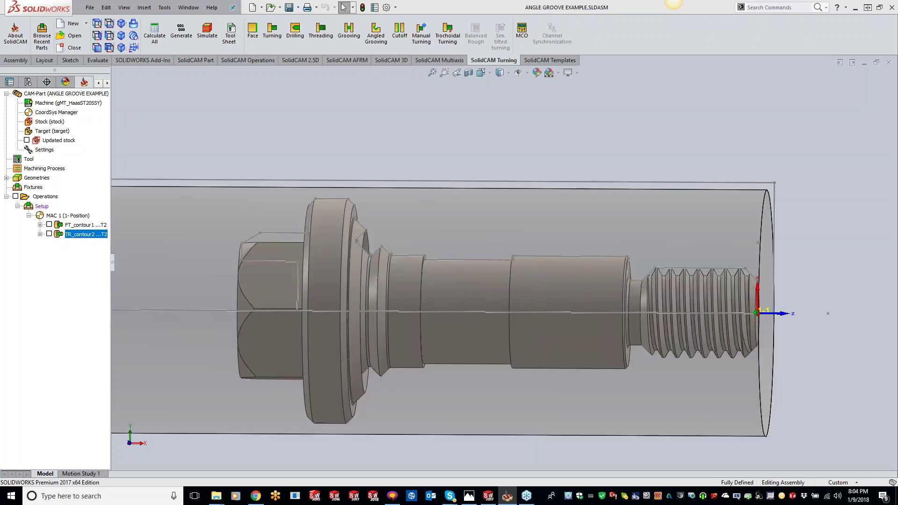
Step: Start an Angled Grooving operation and begin defining new geometry on the bolt
{"action": "left_click", "coordinate": [375, 39]}
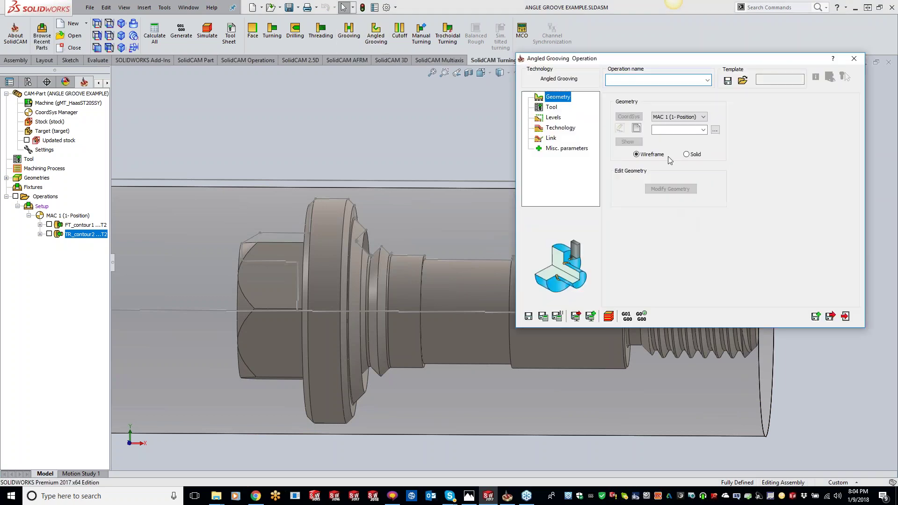
{"action": "left_click", "coordinate": [637, 128]}
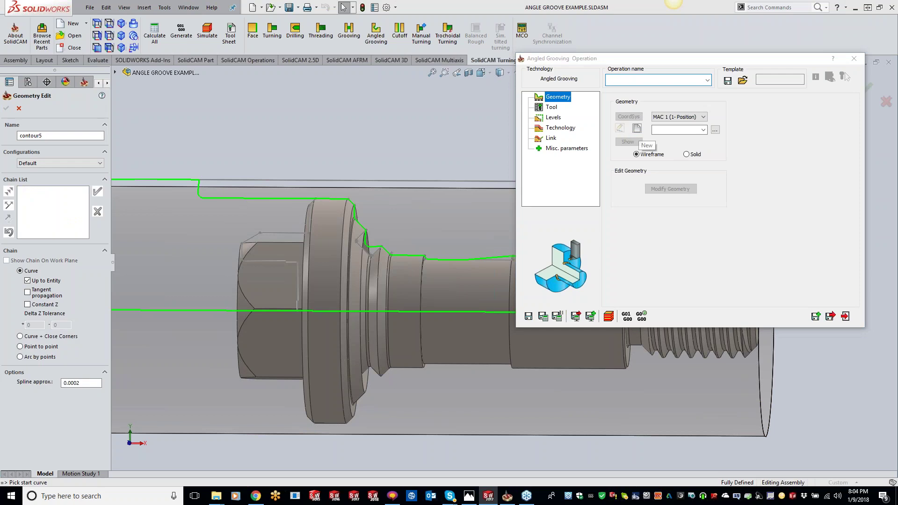
{"action": "scroll", "coordinate": [678, 276], "scroll_direction": "down", "scroll_amount": 2}
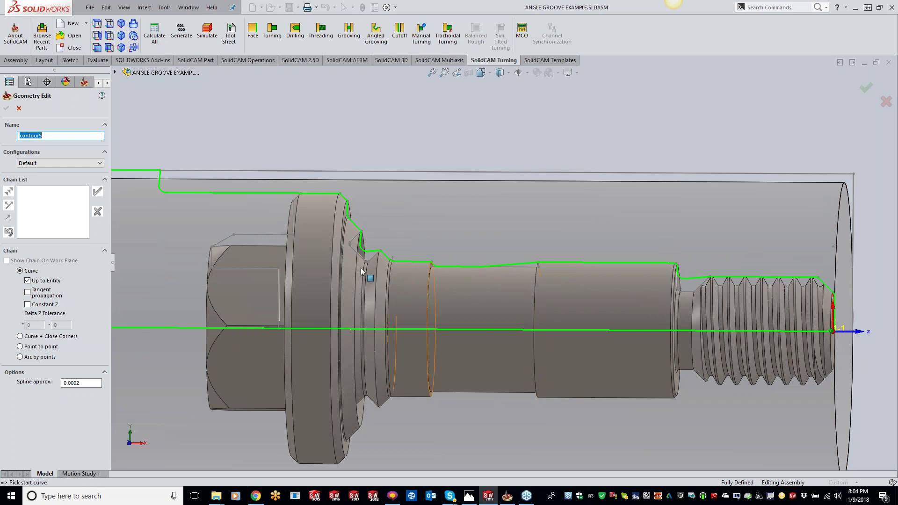
{"action": "scroll", "coordinate": [351, 255], "scroll_direction": "down", "scroll_amount": 1}
{"action": "scroll", "coordinate": [352, 245], "scroll_direction": "down", "scroll_amount": 2}
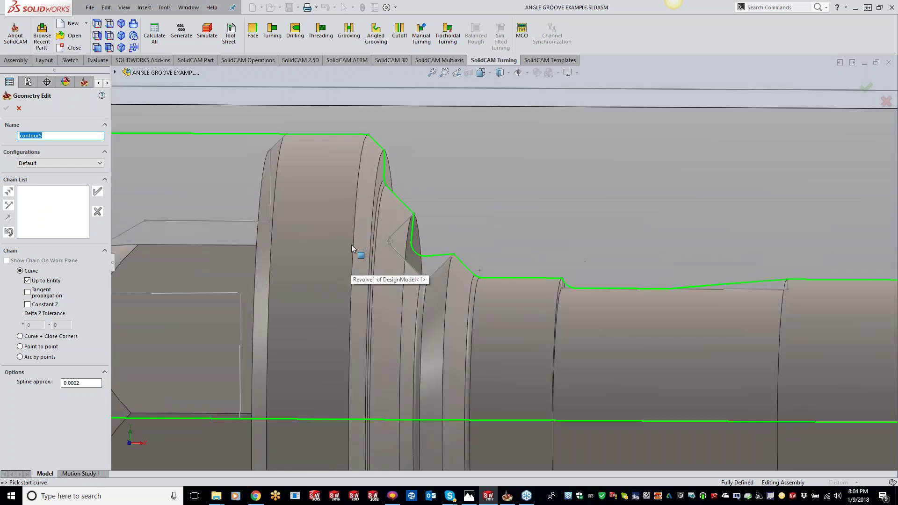
Step: Chain the angled groove edge as contour5 and accept it as the operation's geometry
{"action": "left_click", "coordinate": [445, 264]}
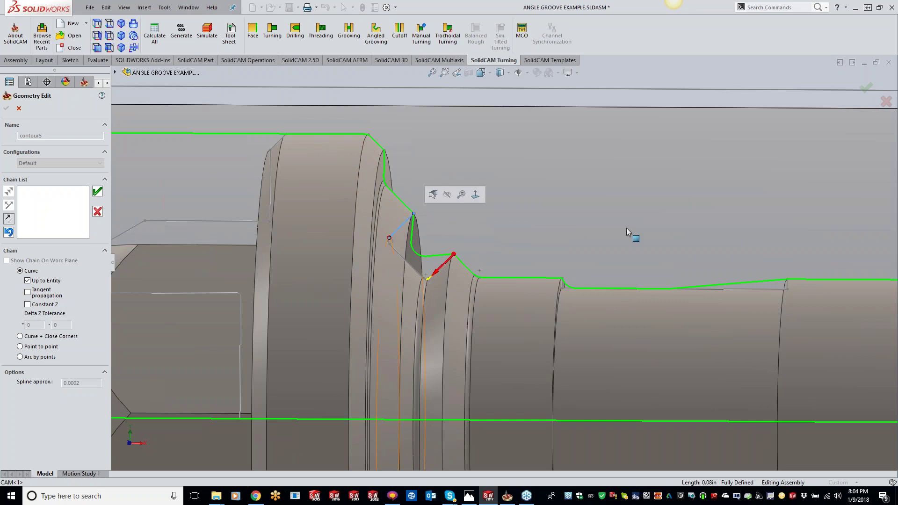
{"action": "left_click", "coordinate": [401, 253]}
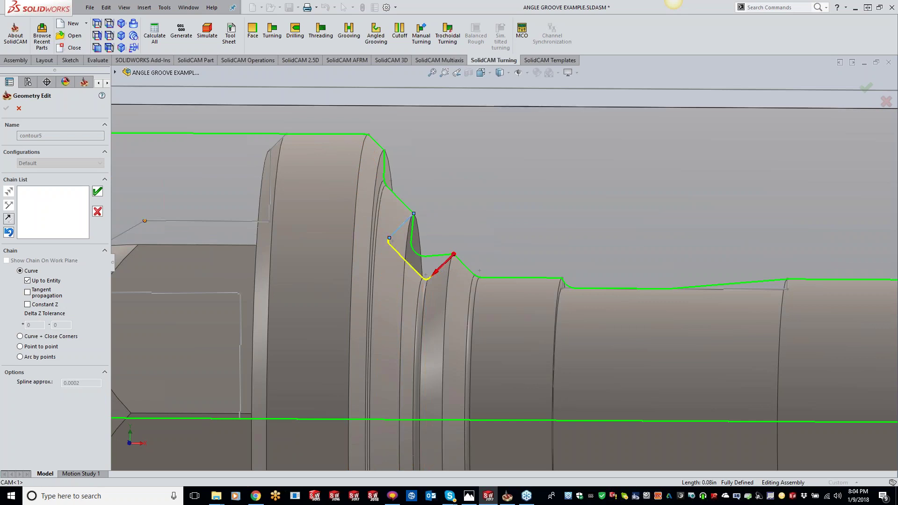
{"action": "left_click", "coordinate": [97, 192]}
{"action": "left_click", "coordinate": [6, 108]}
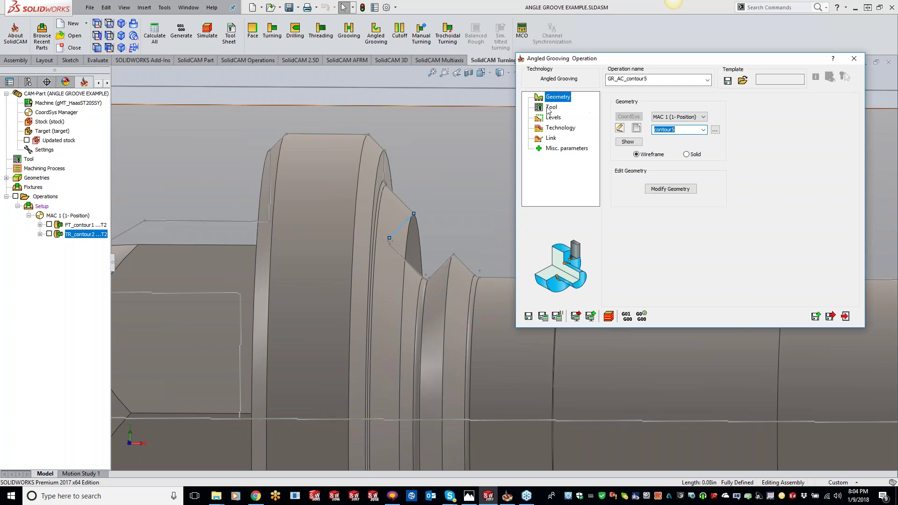
{"action": "left_click", "coordinate": [551, 107]}
Step: Choose the external grooving tool at station 1A with a 45° additional mounting angle and accept it
{"action": "left_click", "coordinate": [679, 274]}
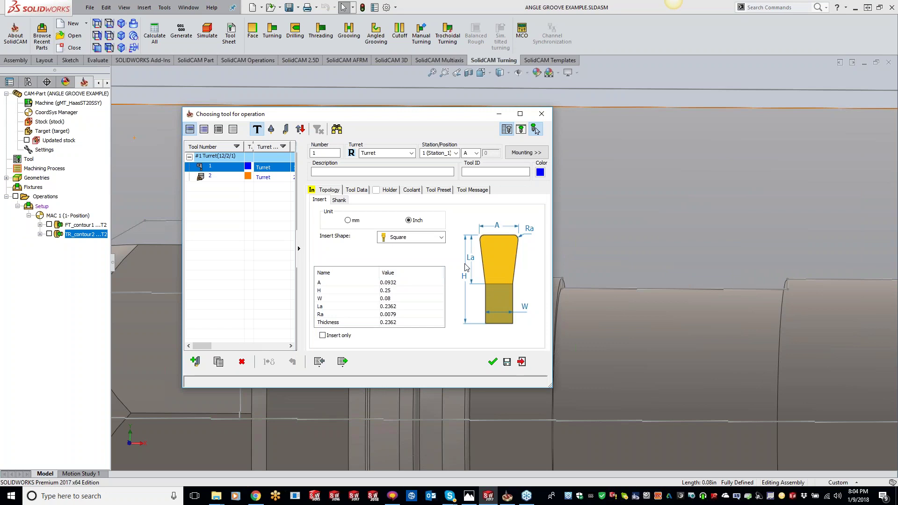
{"action": "left_click", "coordinate": [521, 153]}
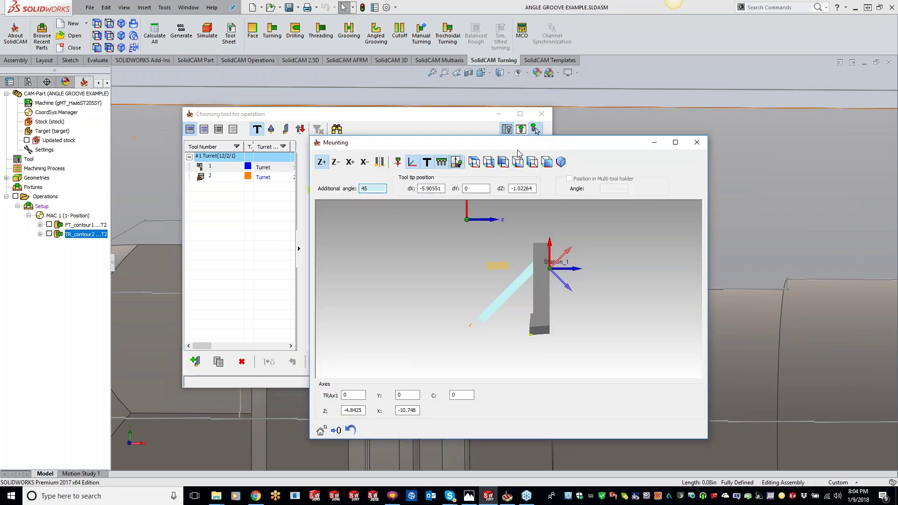
{"action": "left_click", "coordinate": [372, 189]}
{"action": "left_click_drag", "start_coordinate": [376, 188], "coordinate": [347, 192]}
{"action": "left_click", "coordinate": [534, 271]}
{"action": "left_click", "coordinate": [696, 143]}
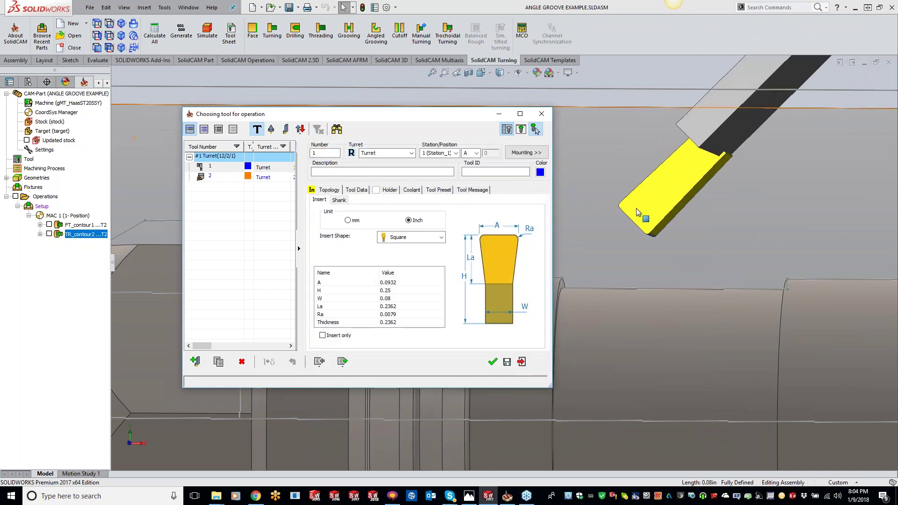
{"action": "middle_click_drag", "start_coordinate": [635, 208], "coordinate": [649, 211]}
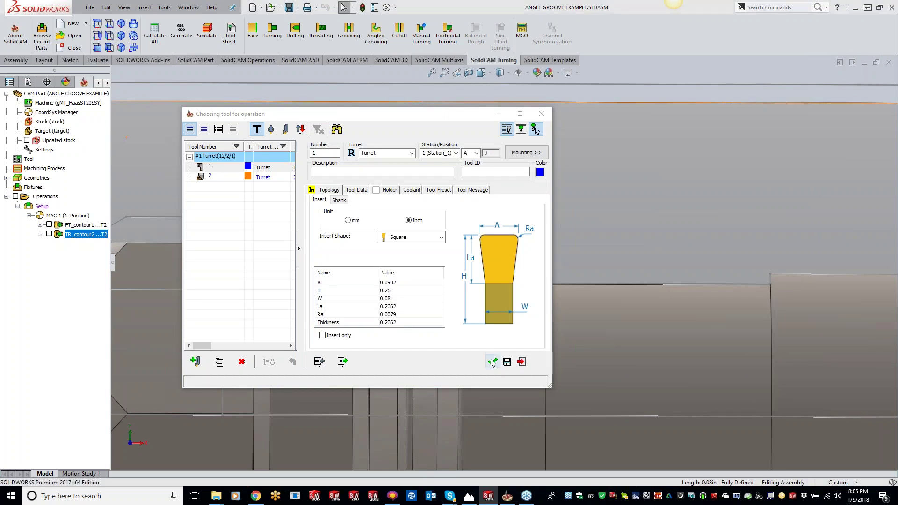
{"action": "left_click", "coordinate": [492, 362]}
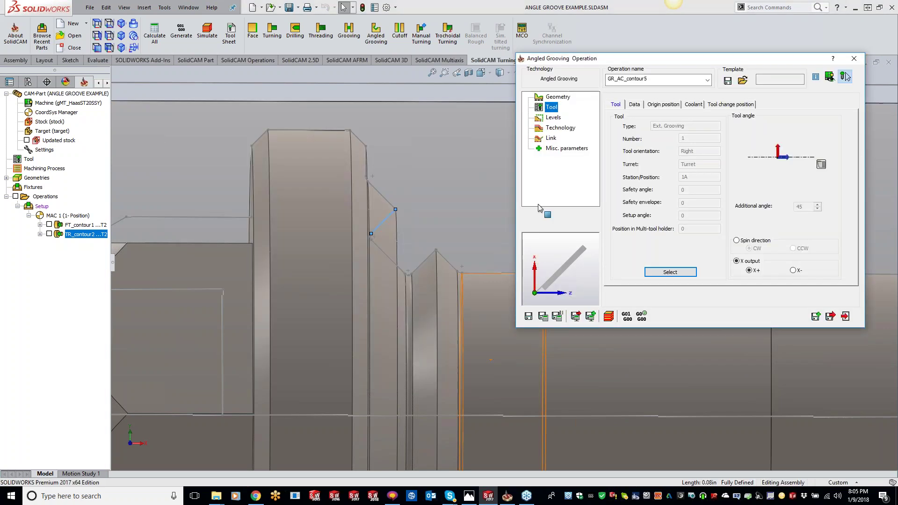
Step: Keep Rough as the work type in the operation's Technology settings
{"action": "left_click", "coordinate": [554, 118]}
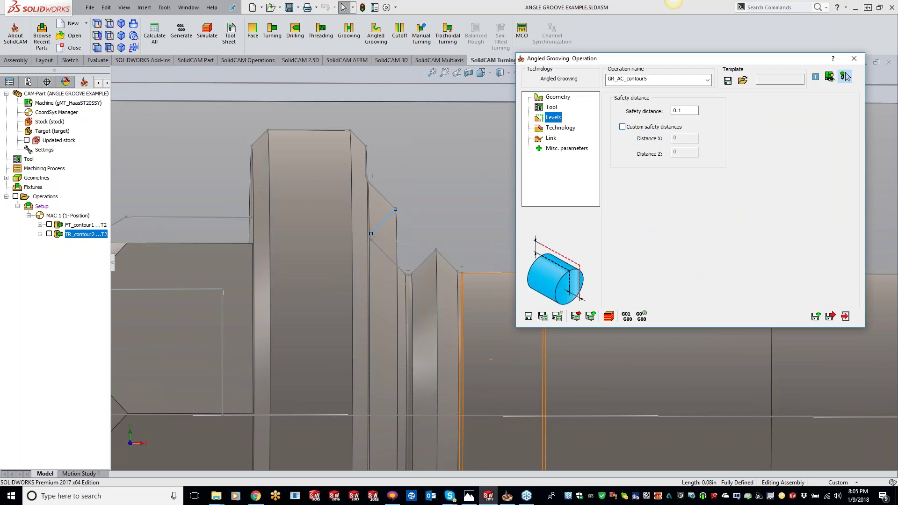
{"action": "left_click", "coordinate": [575, 130]}
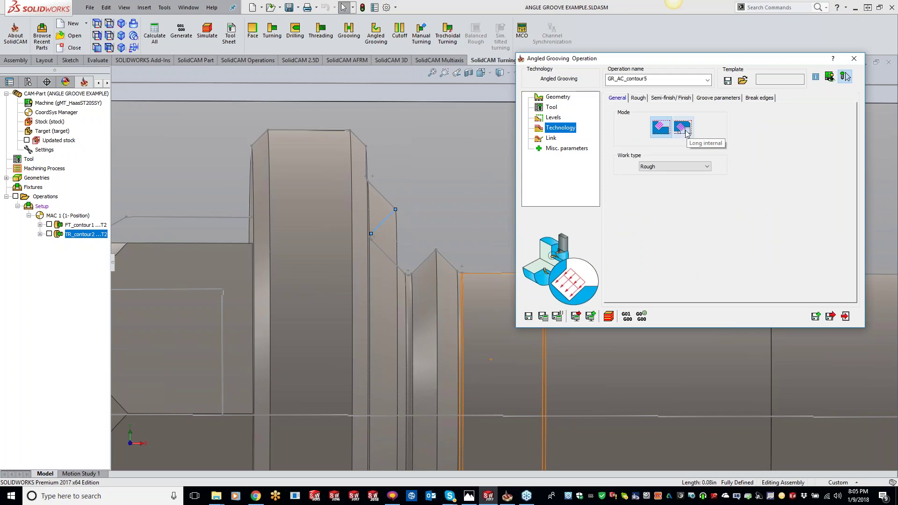
{"action": "left_click", "coordinate": [684, 166]}
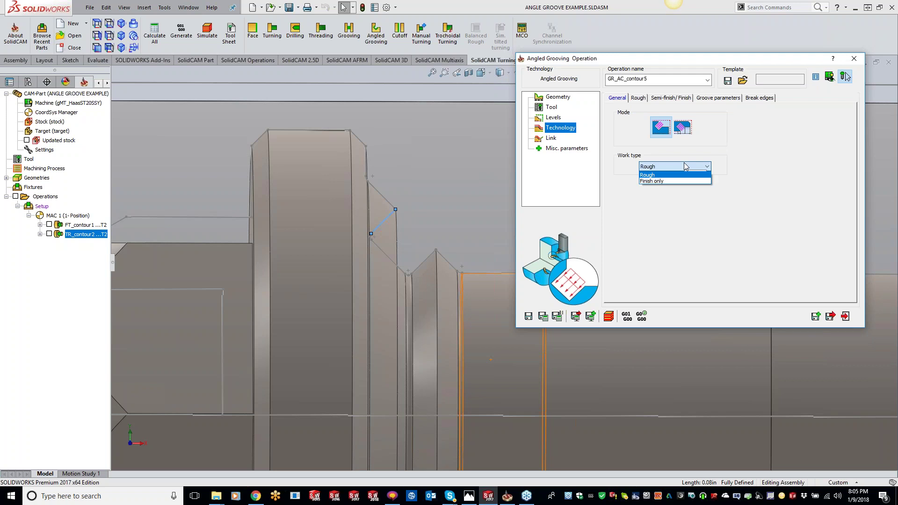
{"action": "left_click", "coordinate": [769, 242]}
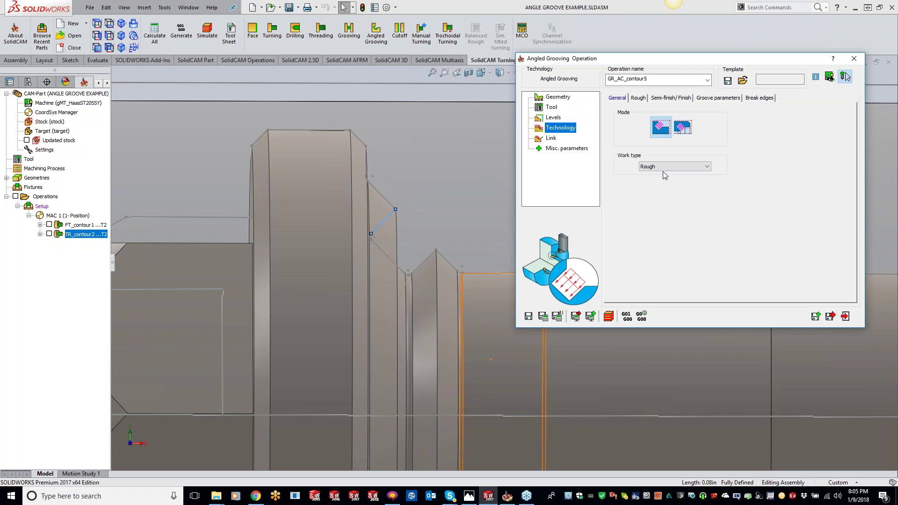
Step: Set the rough step down to Constant, cutting order Columns, direction Side to side
{"action": "left_click", "coordinate": [640, 98]}
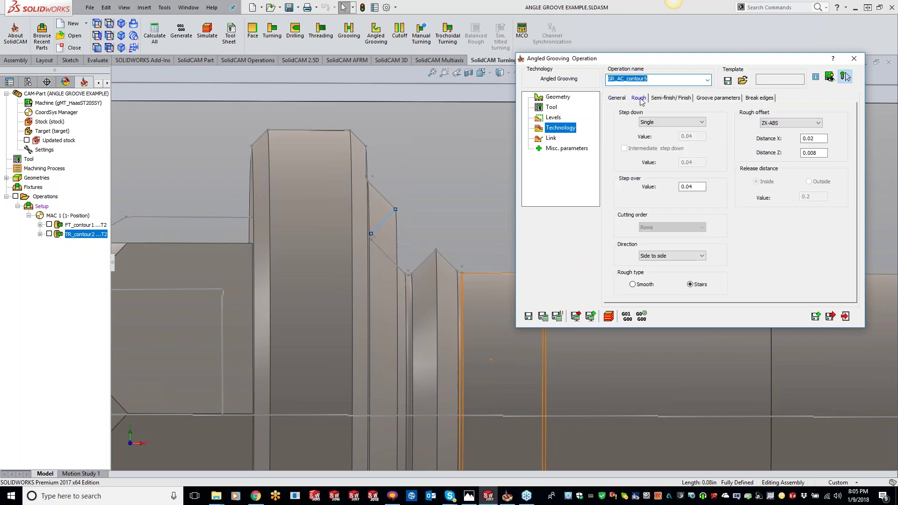
{"action": "left_click", "coordinate": [664, 122]}
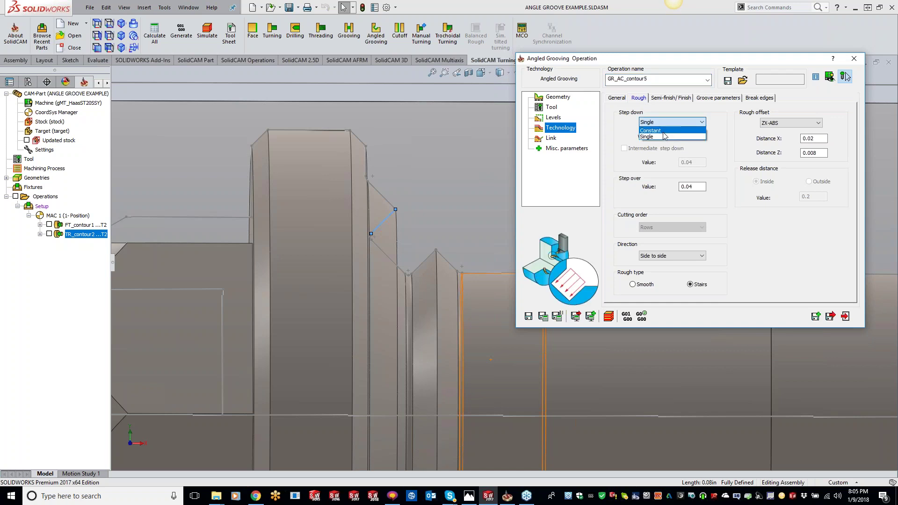
{"action": "left_click", "coordinate": [664, 133]}
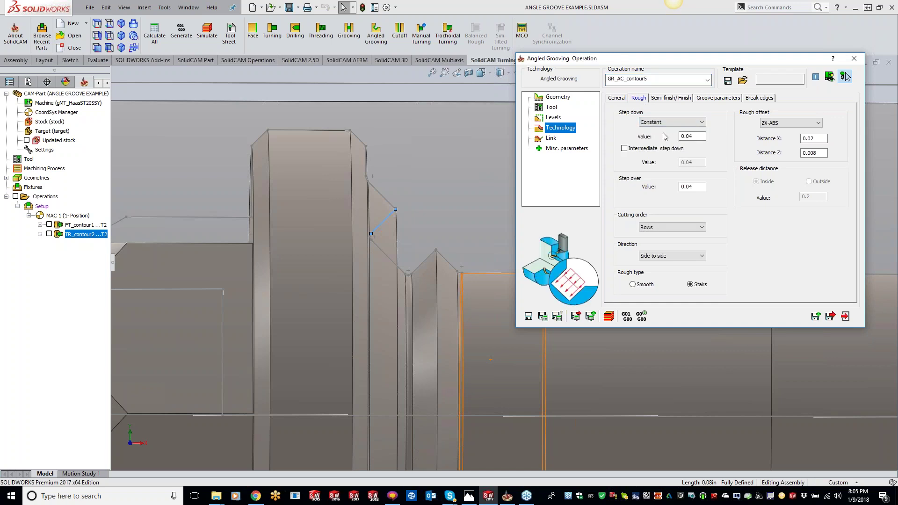
{"action": "left_click", "coordinate": [677, 229]}
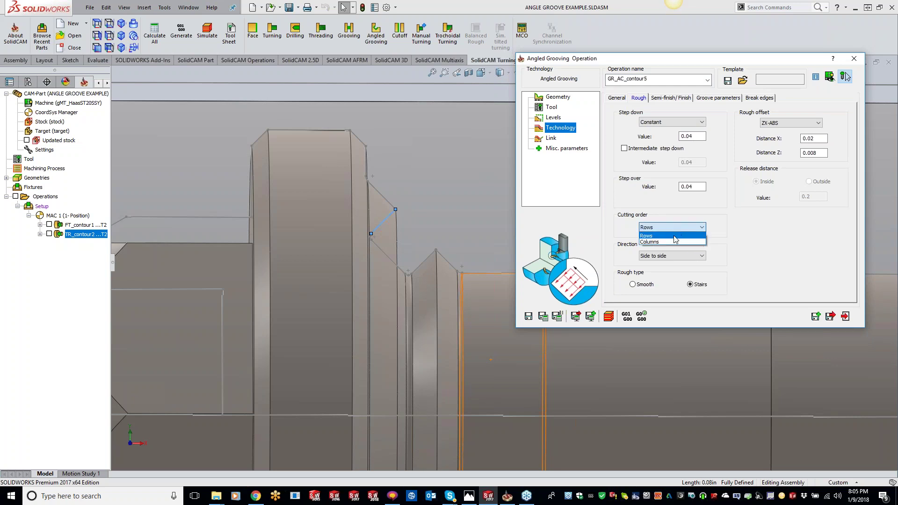
{"action": "left_click", "coordinate": [674, 241]}
{"action": "left_click", "coordinate": [677, 256]}
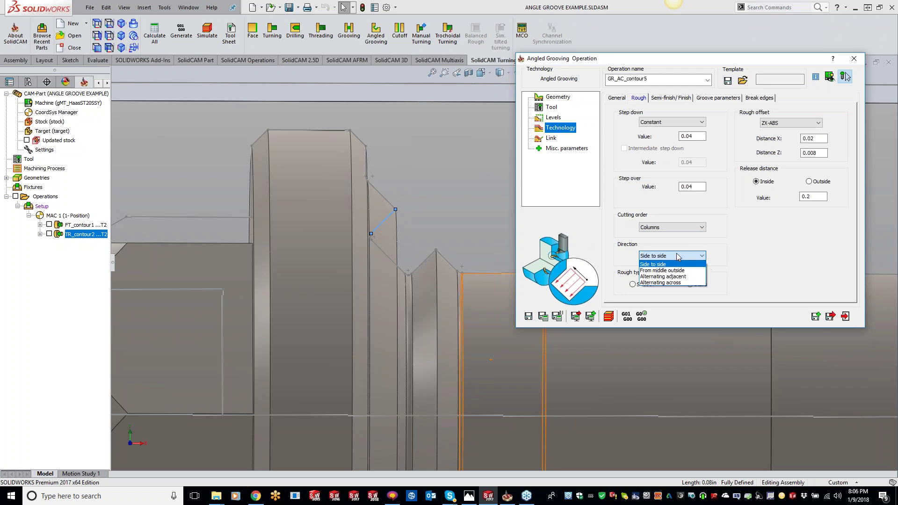
{"action": "left_click", "coordinate": [695, 264]}
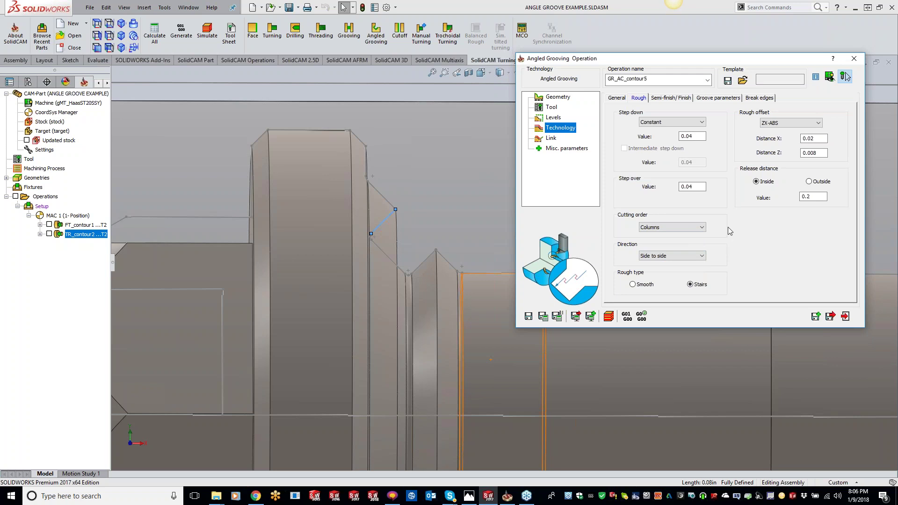
Step: Set the rough offset Distance X and Distance Z to 0.005
{"action": "mouse_move", "coordinate": [812, 196]}
{"action": "left_click_drag", "start_coordinate": [812, 139], "coordinate": [808, 139]}
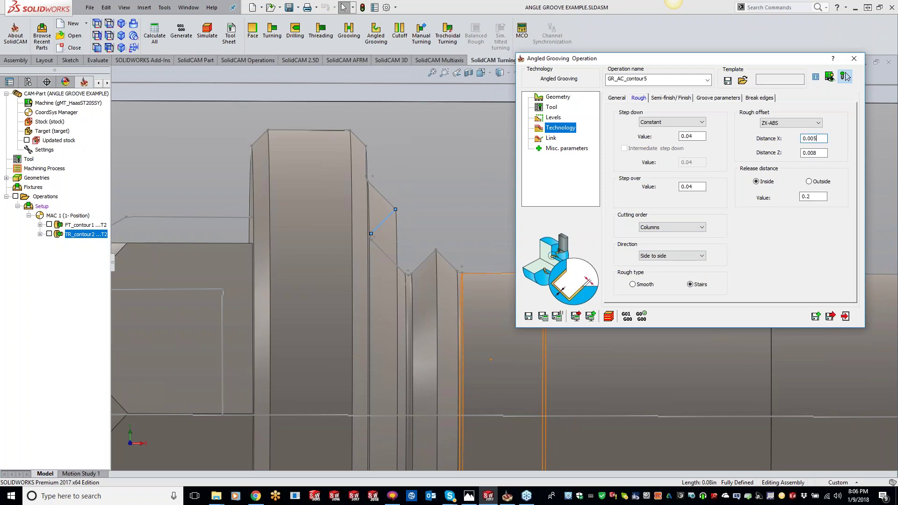
{"action": "left_click_drag", "start_coordinate": [813, 153], "coordinate": [860, 152]}
{"action": "type", "text": "5"}
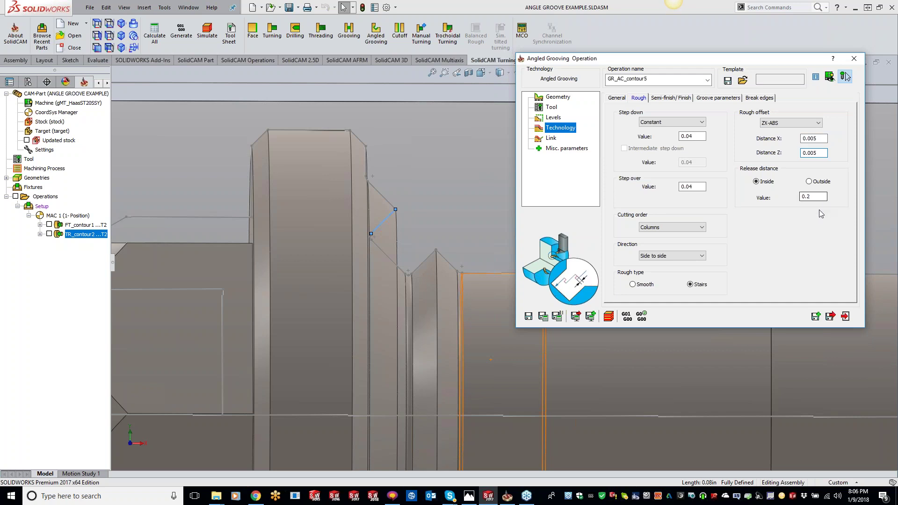
Step: Finish GR_AC_contour5 with ISO-Turning on rest material only, then save and calculate it
{"action": "left_click", "coordinate": [671, 98]}
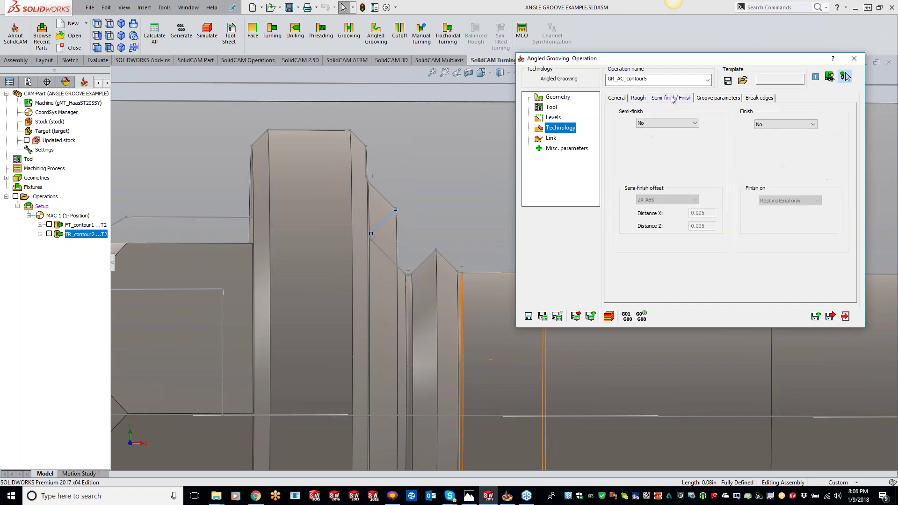
{"action": "left_click", "coordinate": [781, 124]}
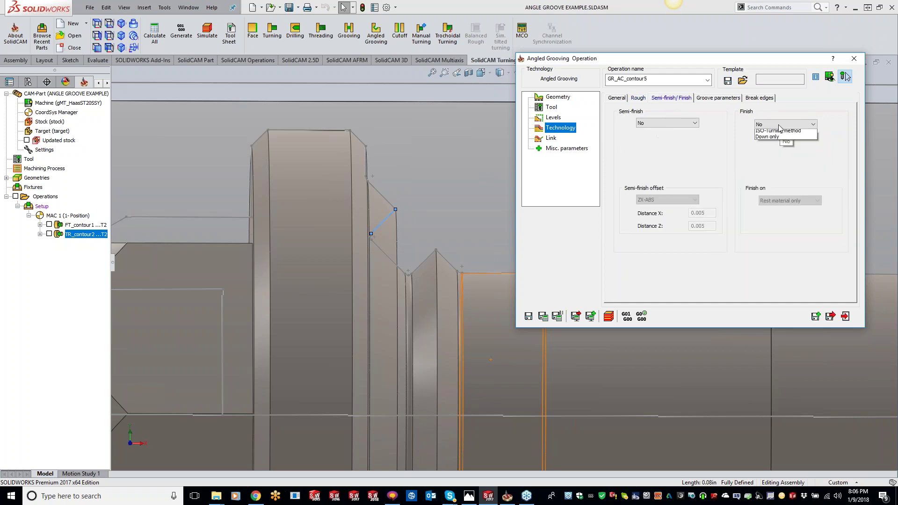
{"action": "left_click", "coordinate": [778, 139]}
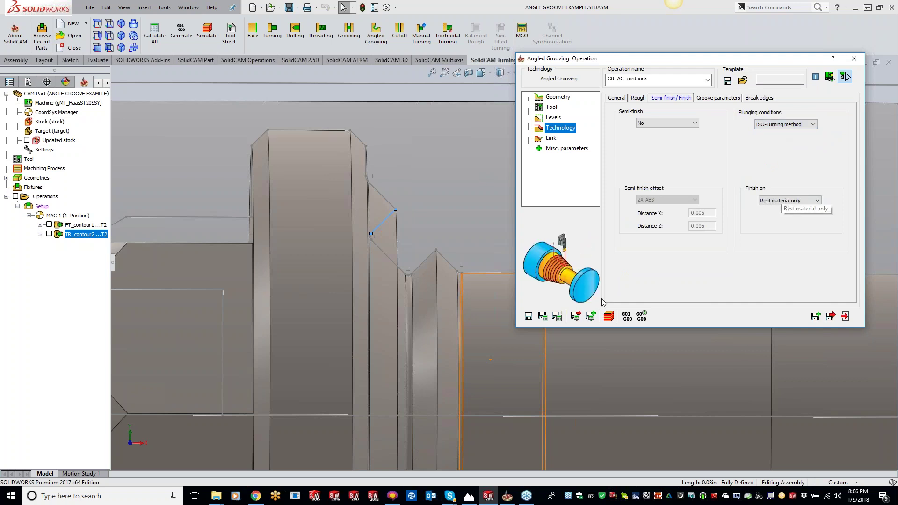
{"action": "left_click", "coordinate": [543, 316]}
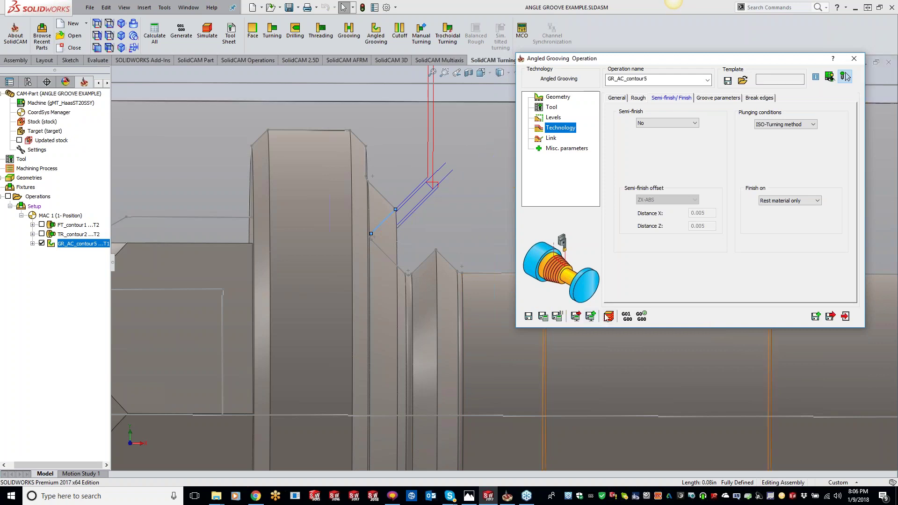
Step: Close the operation window and switch the simulation to the 2-D Turning view, zoomed in
{"action": "key", "text": "Escape"}
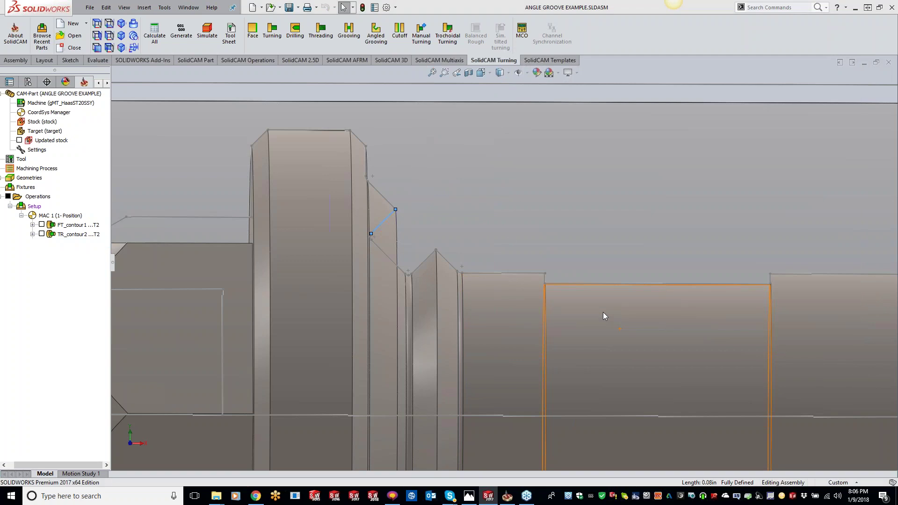
{"action": "left_click", "coordinate": [94, 148]}
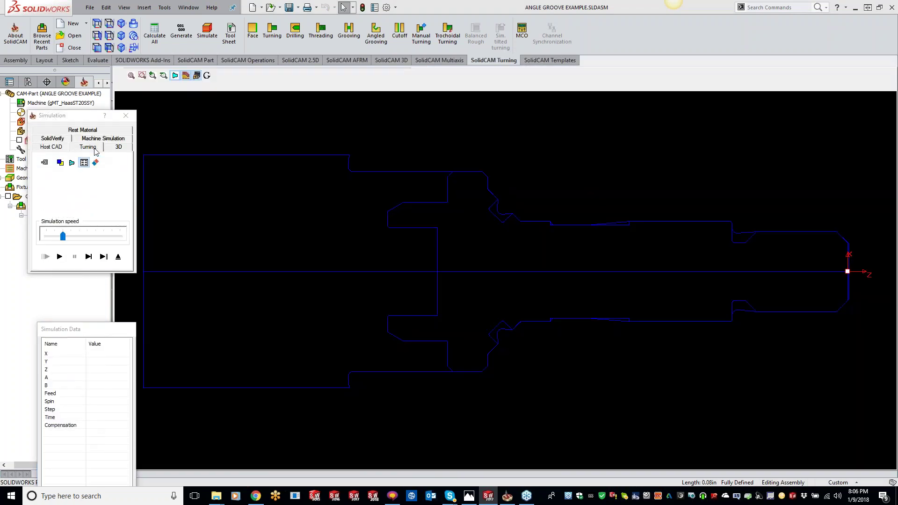
{"action": "scroll", "coordinate": [495, 248], "scroll_direction": "up", "scroll_amount": 5}
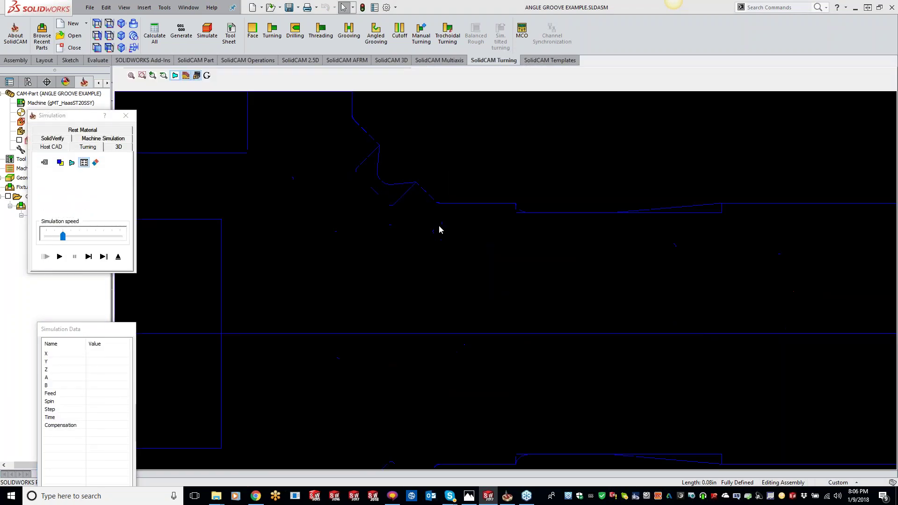
{"action": "scroll", "coordinate": [471, 280], "scroll_direction": "up", "scroll_amount": 3}
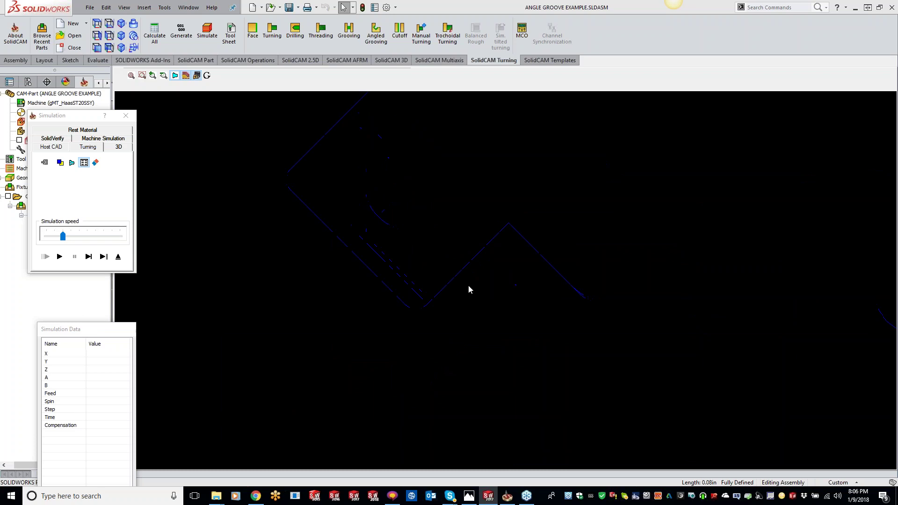
Step: Single-step the grooving toolpath to step 20 until the tool retracts from the groove
{"action": "left_click", "coordinate": [89, 257]}
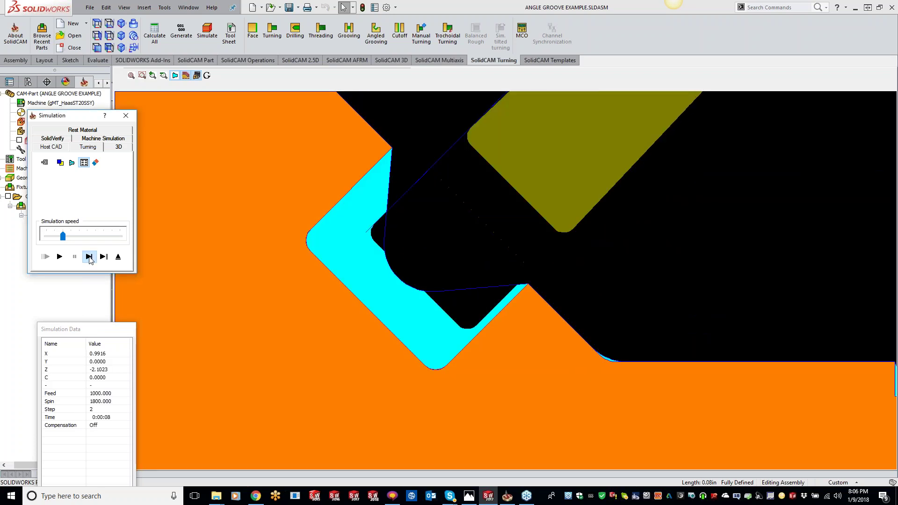
{"action": "left_click", "coordinate": [89, 256]}
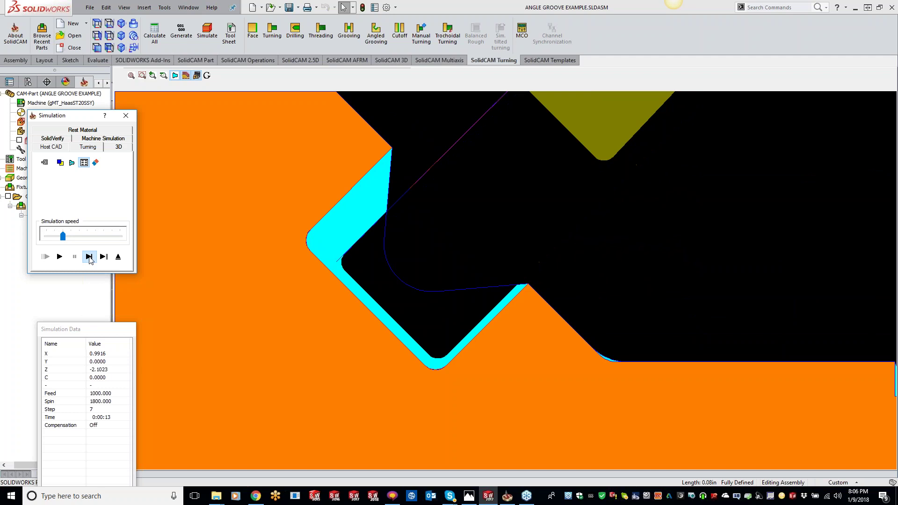
{"action": "left_click", "coordinate": [89, 256]}
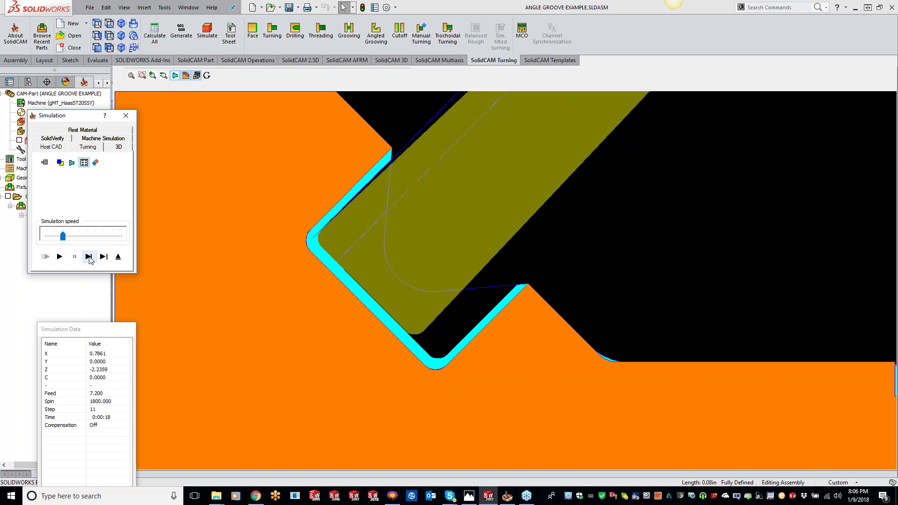
{"action": "left_click", "coordinate": [89, 256]}
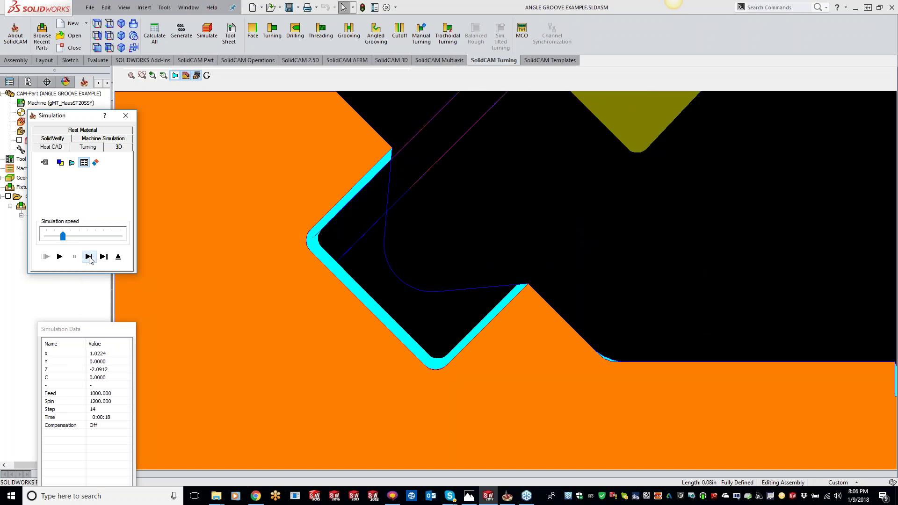
{"action": "left_click", "coordinate": [89, 256]}
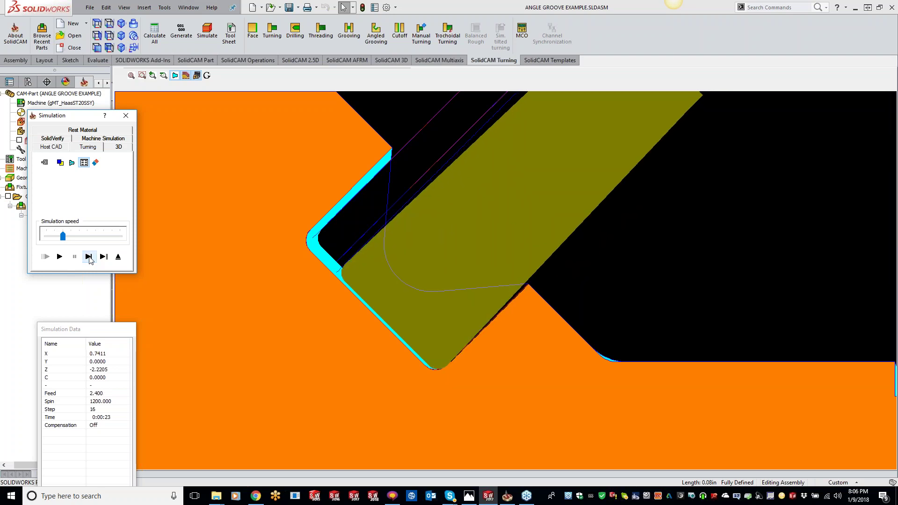
{"action": "left_click", "coordinate": [89, 256]}
{"action": "left_click", "coordinate": [89, 257]}
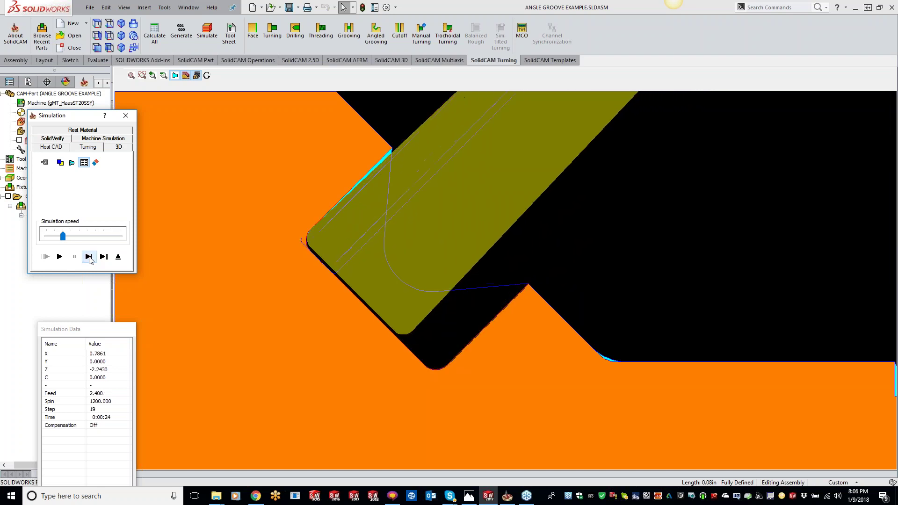
{"action": "left_click", "coordinate": [89, 257]}
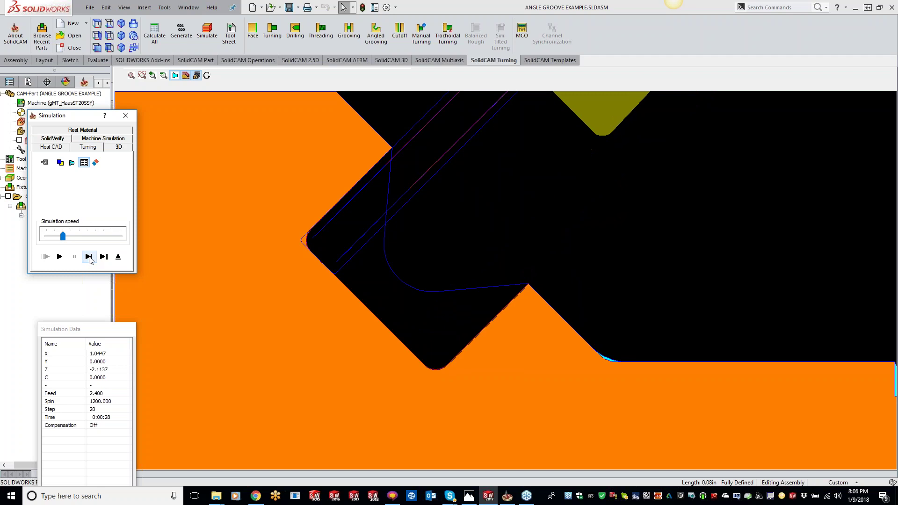
{"action": "scroll", "coordinate": [411, 235], "scroll_direction": "down", "scroll_amount": 1}
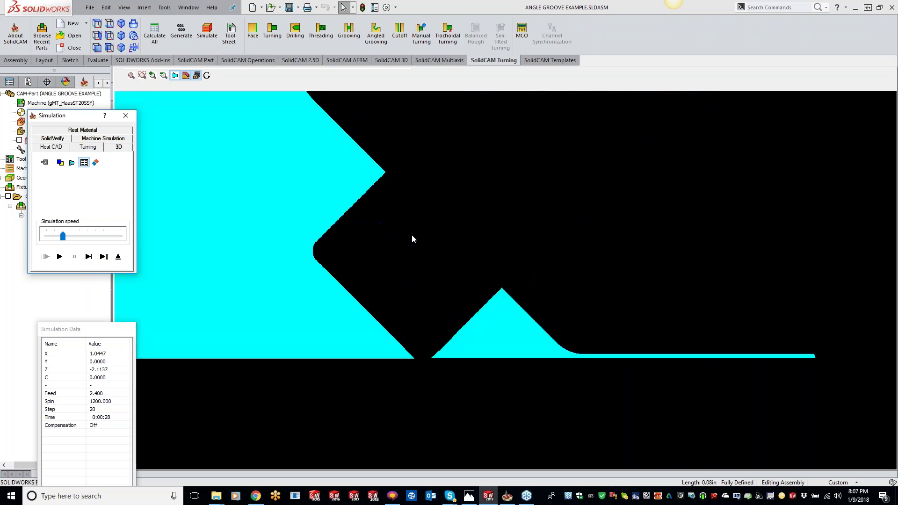
{"action": "scroll", "coordinate": [424, 256], "scroll_direction": "down", "scroll_amount": 1}
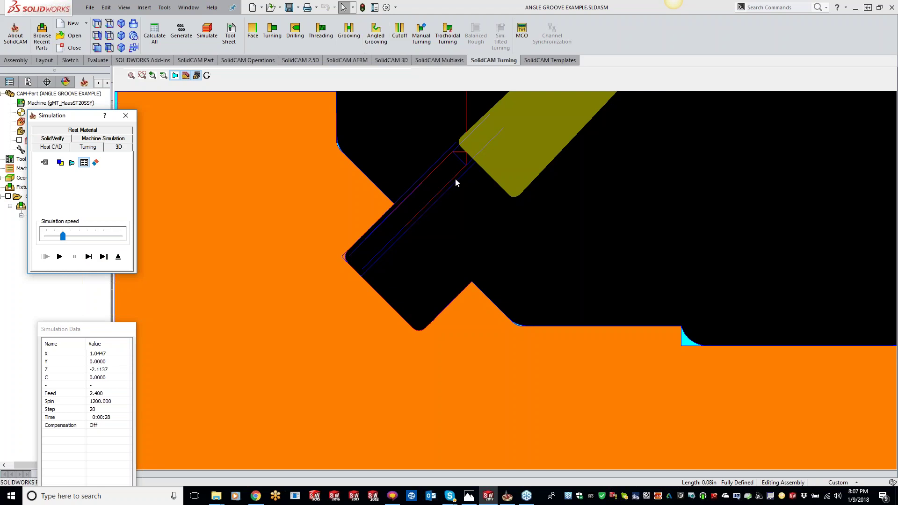
{"action": "scroll", "coordinate": [464, 200], "scroll_direction": "down", "scroll_amount": 3}
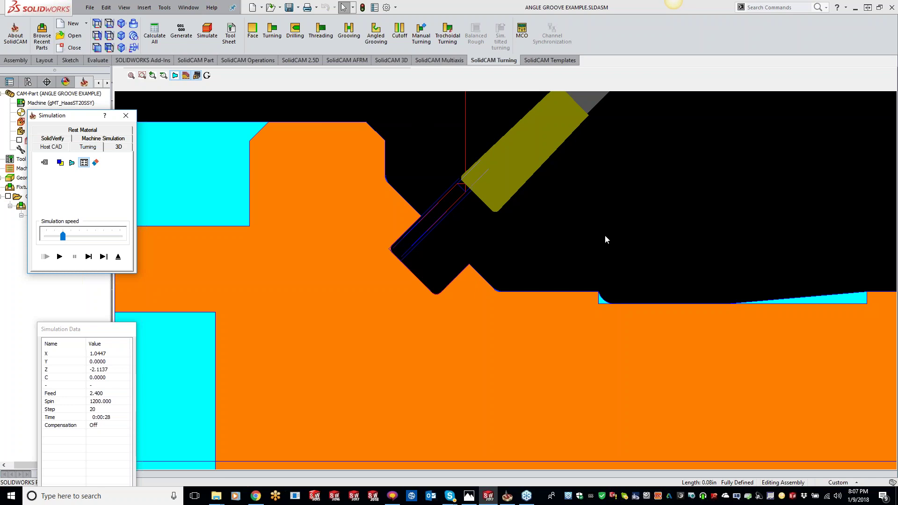
{"action": "scroll", "coordinate": [603, 239], "scroll_direction": "up", "scroll_amount": 1}
{"action": "scroll", "coordinate": [516, 214], "scroll_direction": "up", "scroll_amount": 1}
{"action": "scroll", "coordinate": [517, 215], "scroll_direction": "up", "scroll_amount": 1}
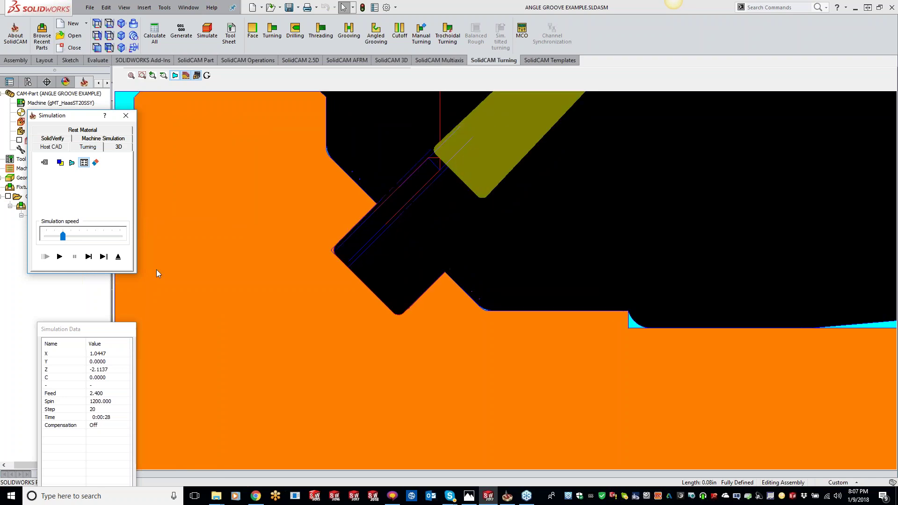
Step: Switch to the 3-D SolidVerify simulation and zoom in on the groove
{"action": "left_click", "coordinate": [52, 141]}
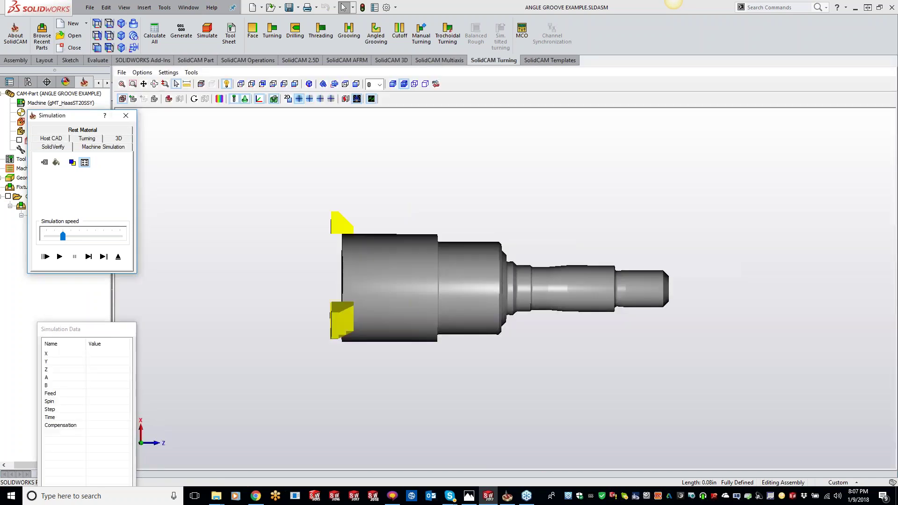
{"action": "scroll", "coordinate": [519, 265], "scroll_direction": "up", "scroll_amount": 5}
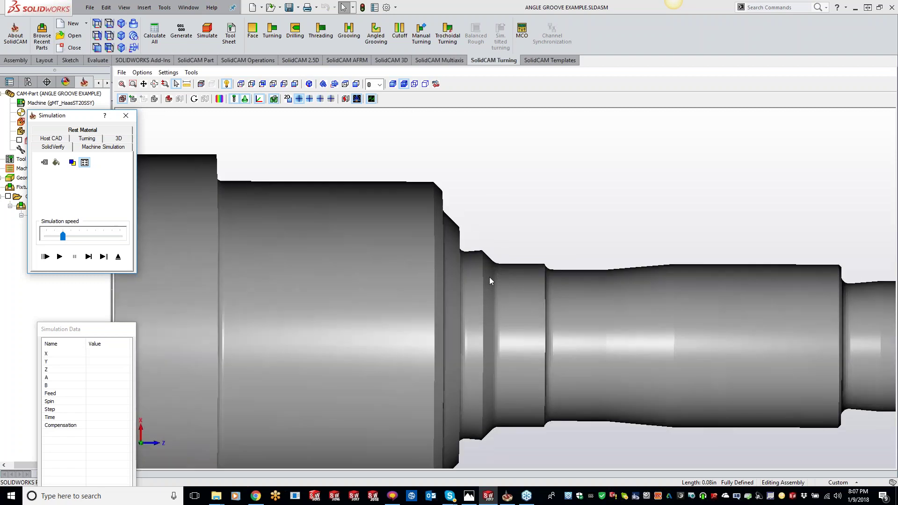
{"action": "scroll", "coordinate": [471, 278], "scroll_direction": "up", "scroll_amount": 6}
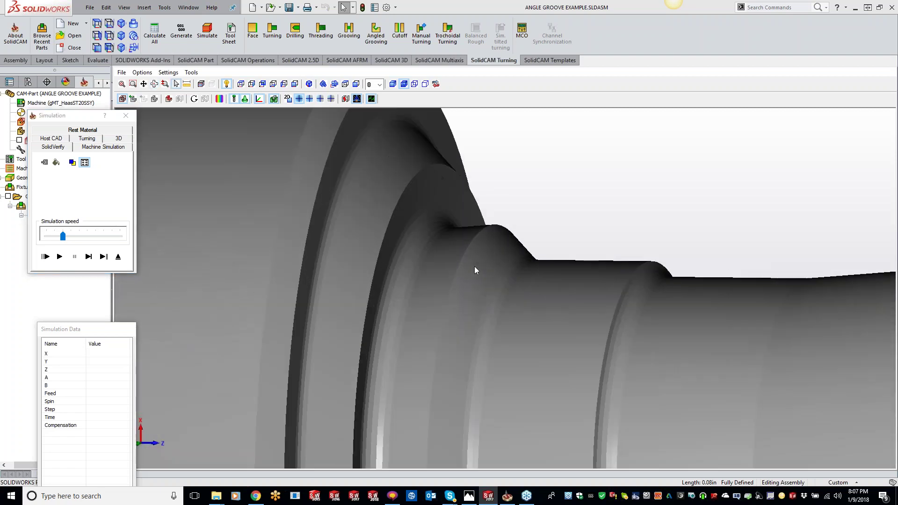
Step: Single-step the groove cut to step 22, dismiss the end message, and replay the simulation
{"action": "left_click", "coordinate": [89, 256]}
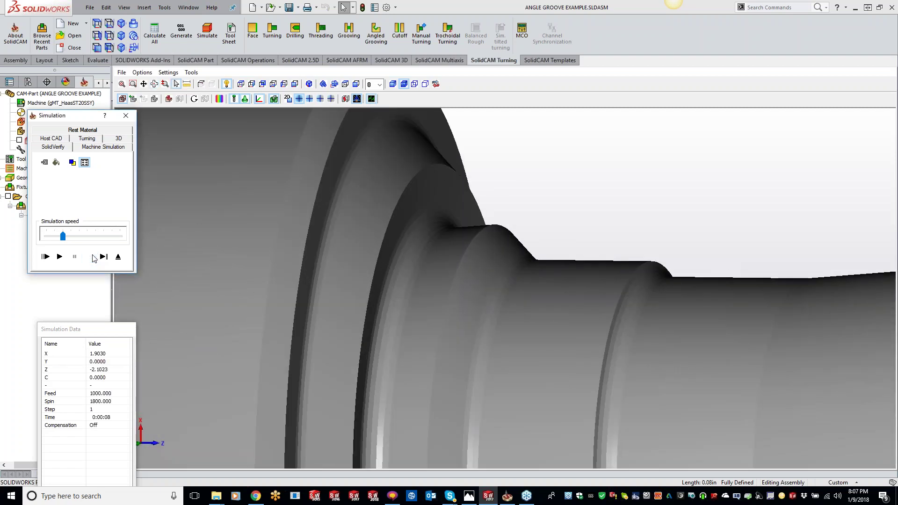
{"action": "left_click", "coordinate": [88, 256]}
{"action": "left_click", "coordinate": [88, 256]}
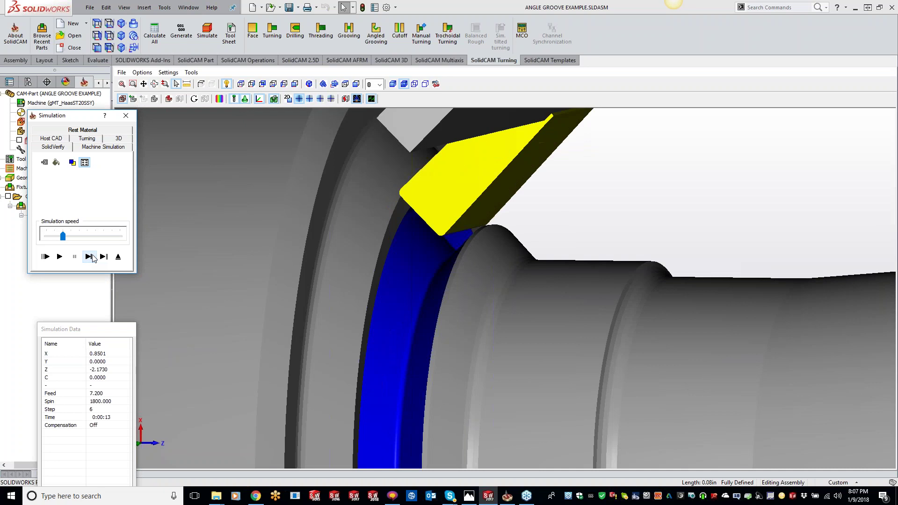
{"action": "left_click", "coordinate": [89, 256]}
{"action": "left_click", "coordinate": [89, 256]}
{"action": "left_click", "coordinate": [89, 256]}
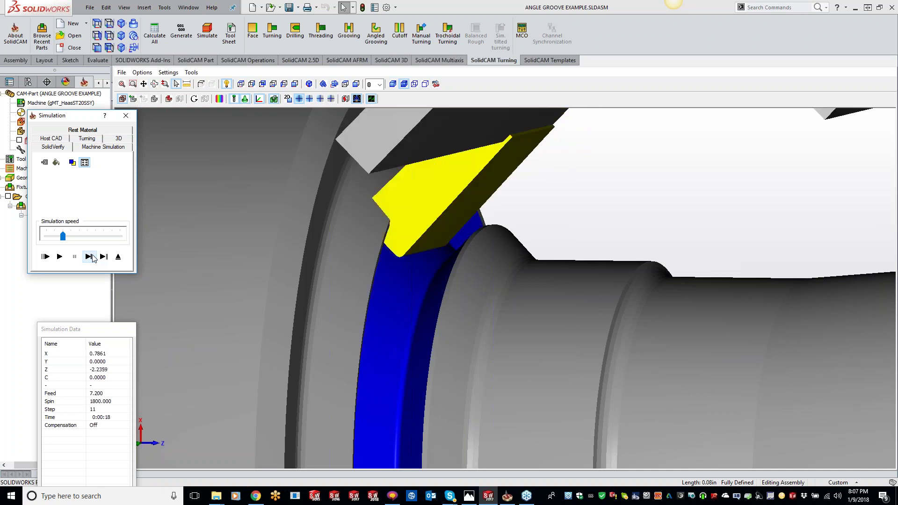
{"action": "left_click", "coordinate": [88, 256]}
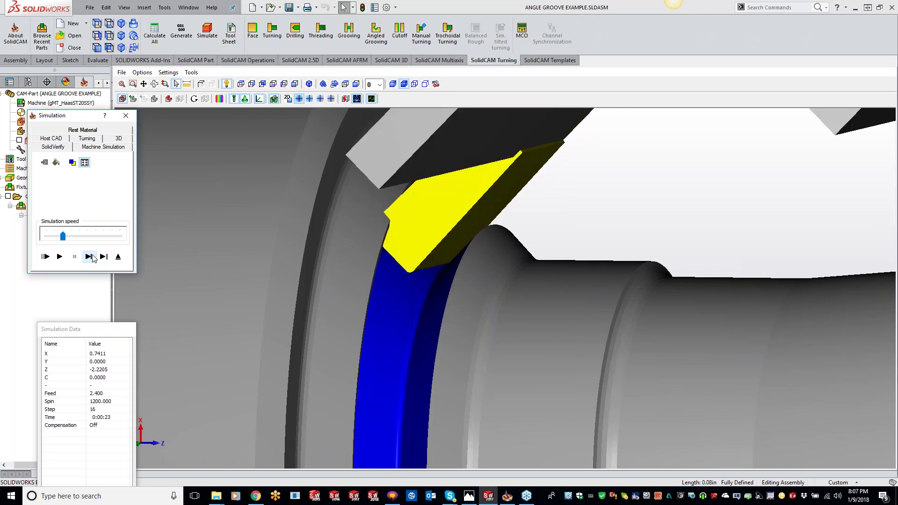
{"action": "left_click", "coordinate": [88, 256]}
{"action": "left_click", "coordinate": [89, 256]}
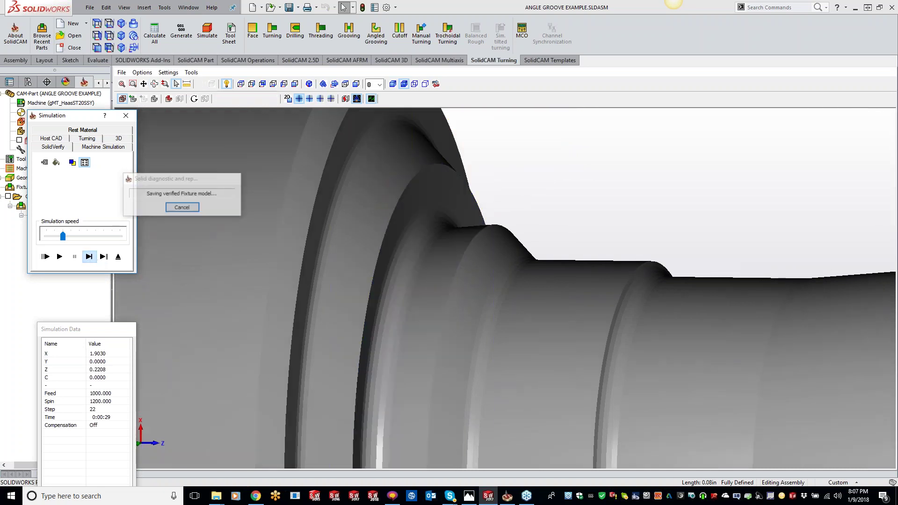
{"action": "key", "text": "Return"}
{"action": "left_click", "coordinate": [59, 256]}
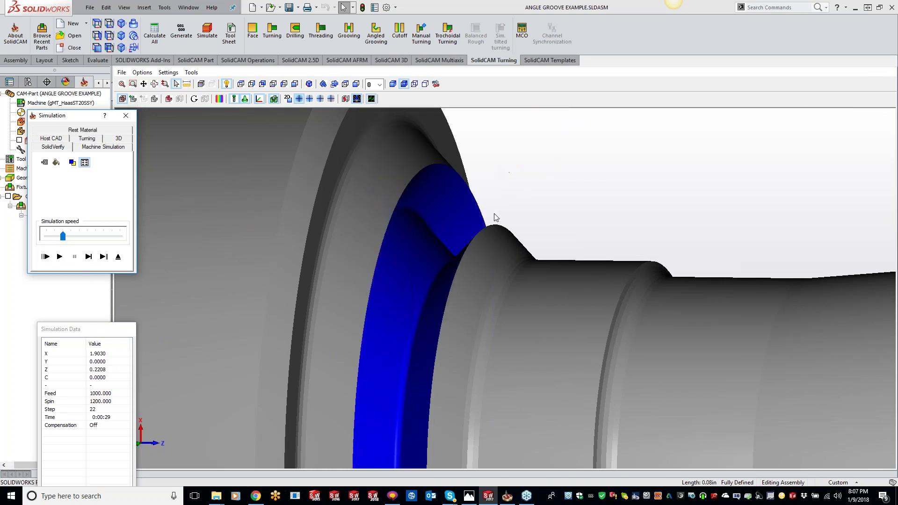
Step: Rotate the grooved bolt in SolidVerify to inspect the groove, then close the simulation
{"action": "mouse_move", "coordinate": [472, 217]}
{"action": "left_mouse_down"}
{"action": "mouse_move", "coordinate": [422, 230]}
{"action": "mouse_move", "coordinate": [397, 228]}
{"action": "mouse_move", "coordinate": [406, 225]}
{"action": "mouse_move", "coordinate": [393, 214]}
{"action": "mouse_move", "coordinate": [477, 204]}
{"action": "mouse_move", "coordinate": [468, 201]}
{"action": "left_mouse_up"}
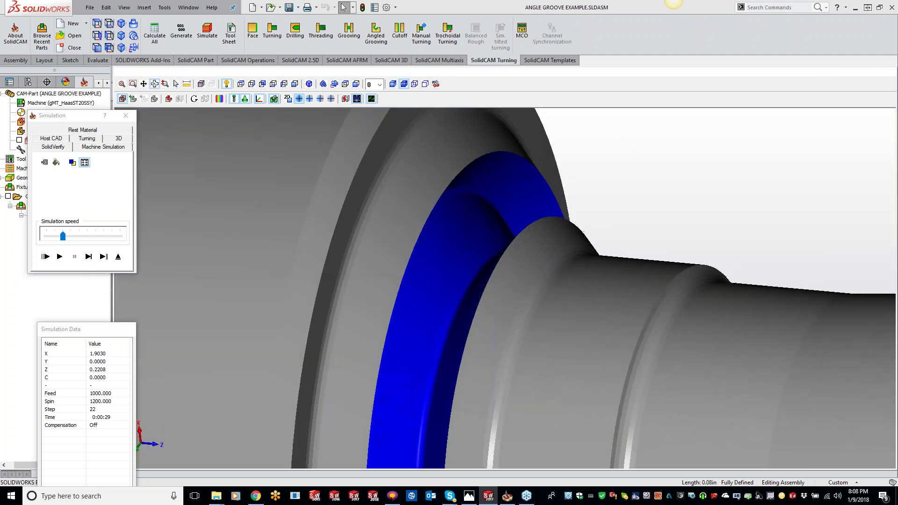
{"action": "key", "text": "Escape"}
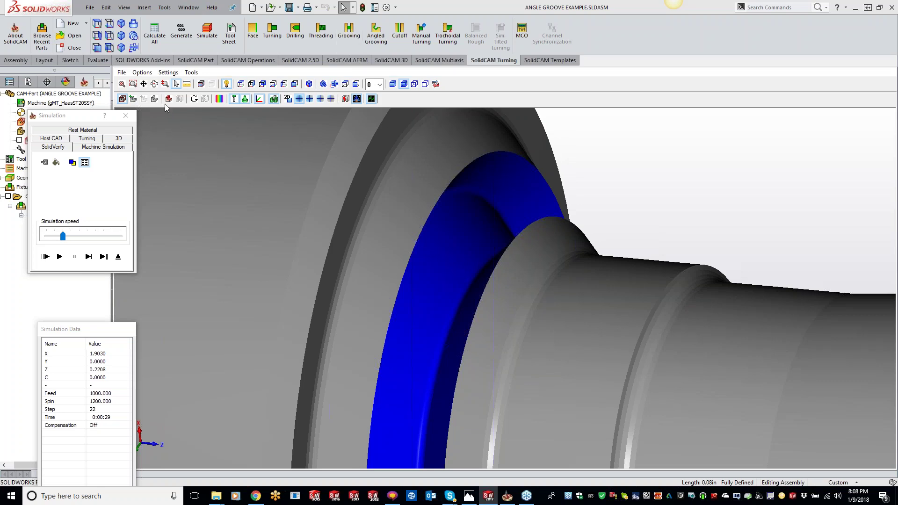
{"action": "left_click", "coordinate": [125, 115]}
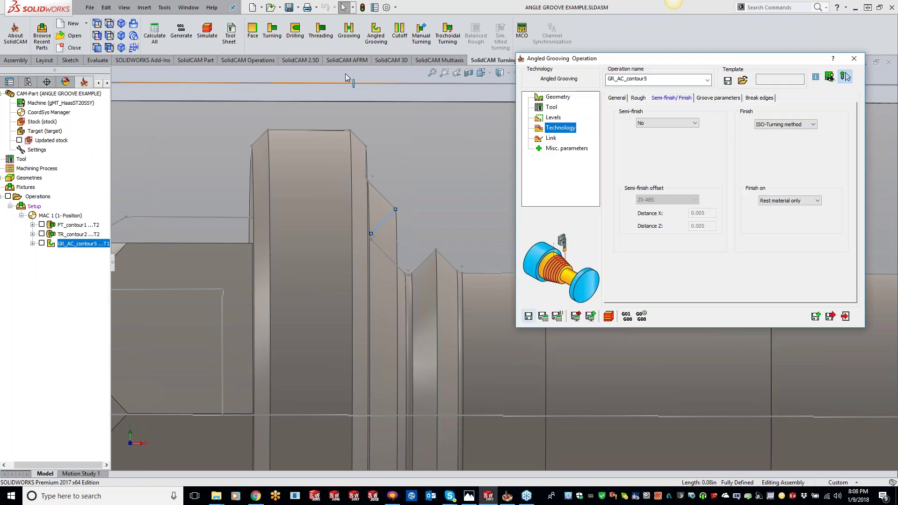
Step: Preview the grooving tool against the bolt, zoom out, and close the GR_AC_contour5 dialog
{"action": "left_click", "coordinate": [405, 145]}
{"action": "scroll", "coordinate": [398, 139], "scroll_direction": "up", "scroll_amount": 3}
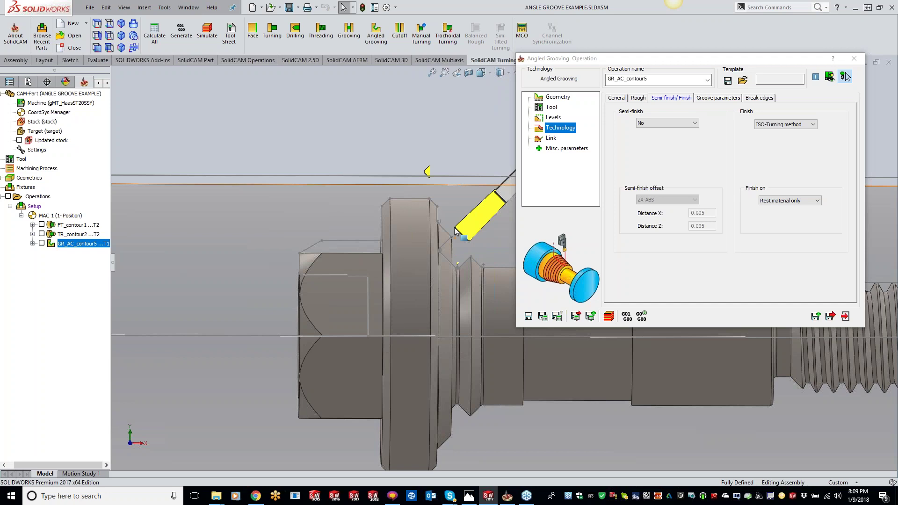
{"action": "scroll", "coordinate": [465, 289], "scroll_direction": "up", "scroll_amount": 2}
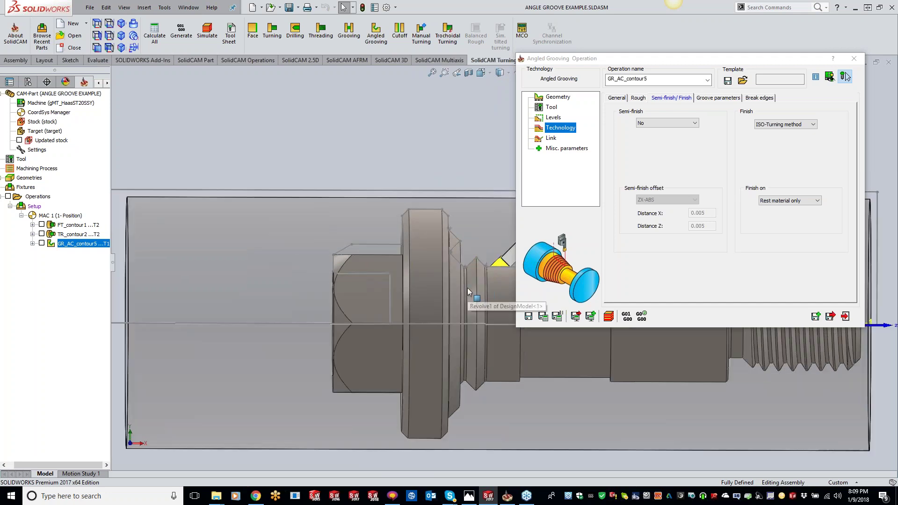
{"action": "scroll", "coordinate": [467, 289], "scroll_direction": "up", "scroll_amount": 2}
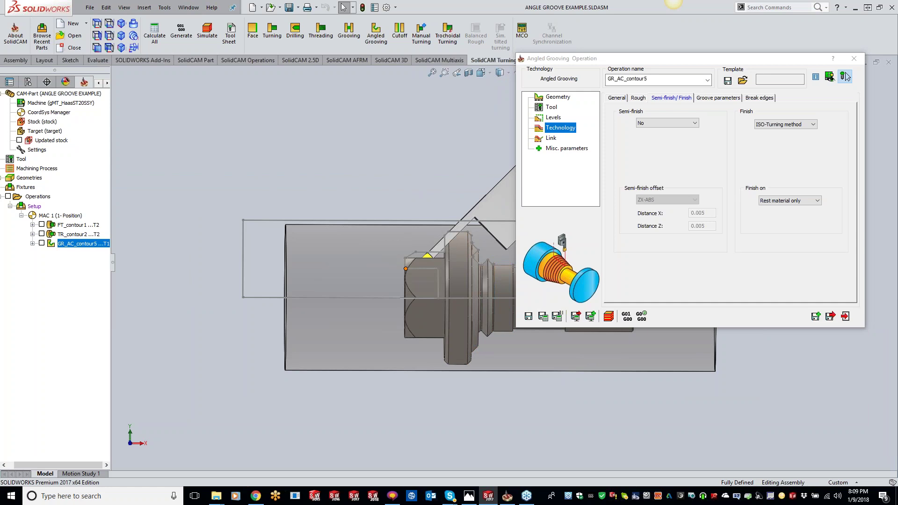
{"action": "left_click", "coordinate": [858, 60]}
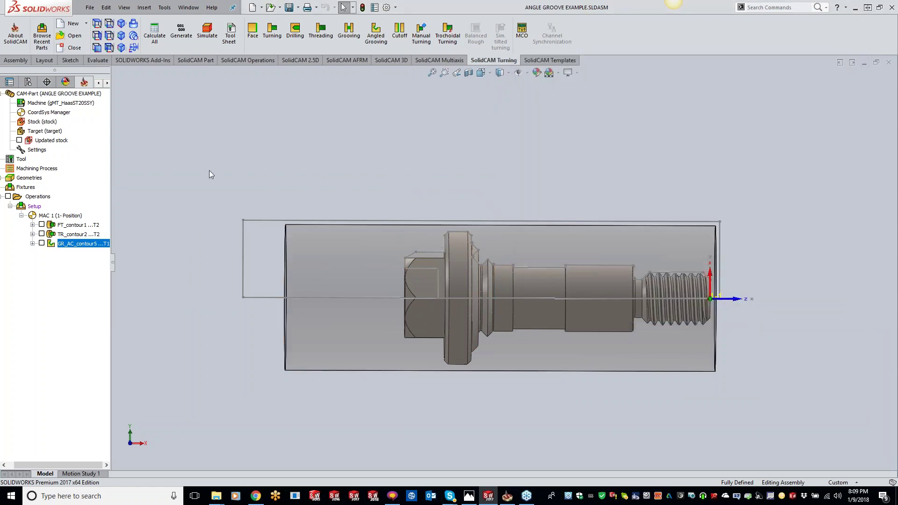
{"action": "left_click", "coordinate": [85, 93]}
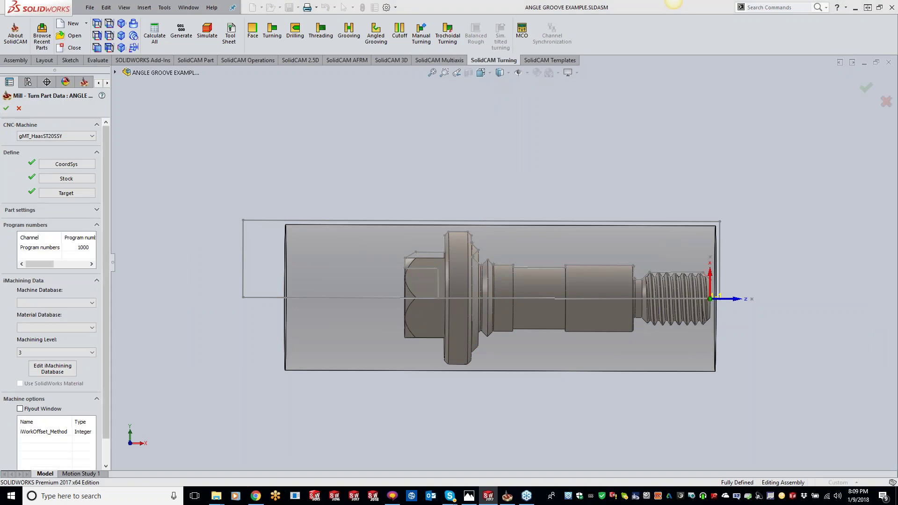
{"action": "left_click_drag", "start_coordinate": [105, 348], "coordinate": [108, 407]}
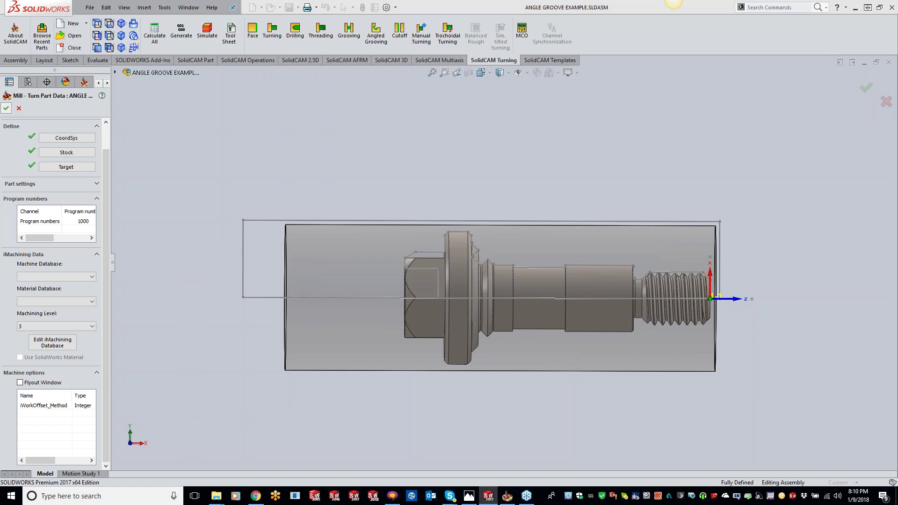
{"action": "left_click", "coordinate": [6, 108]}
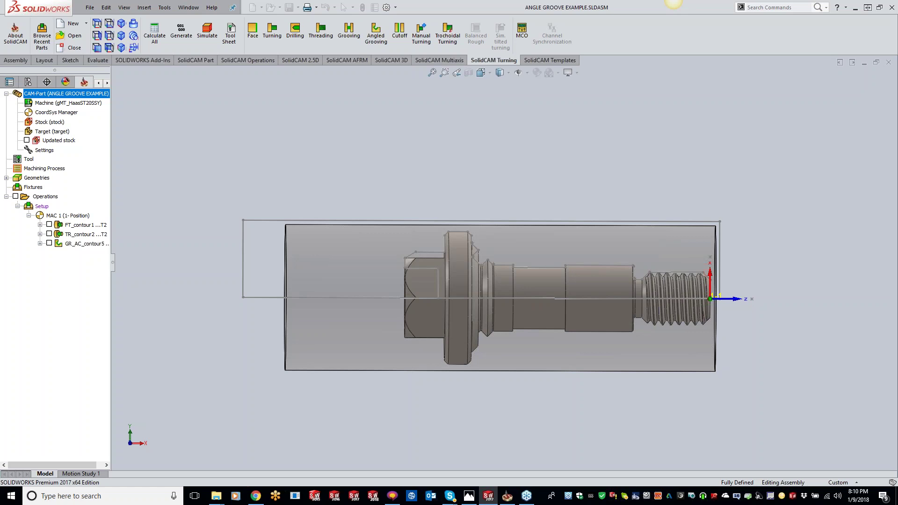
Step: Reopen GR_AC_contour5 and set its Rough direction to Alternating across
{"action": "double_click", "coordinate": [84, 243]}
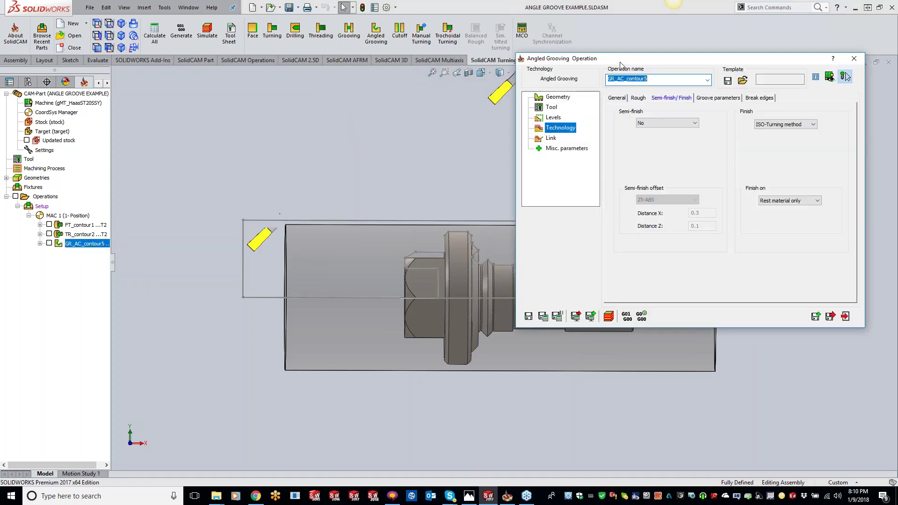
{"action": "left_click_drag", "start_coordinate": [620, 62], "coordinate": [422, 84]}
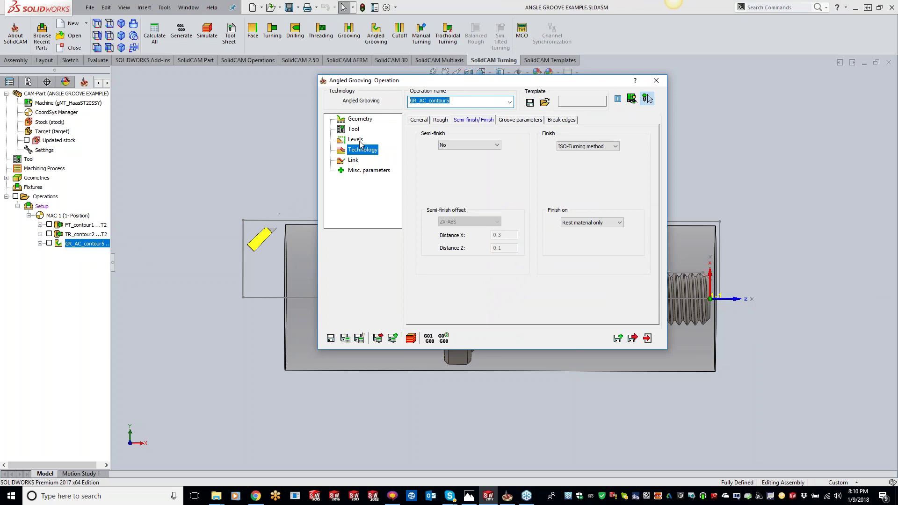
{"action": "left_click", "coordinate": [439, 121]}
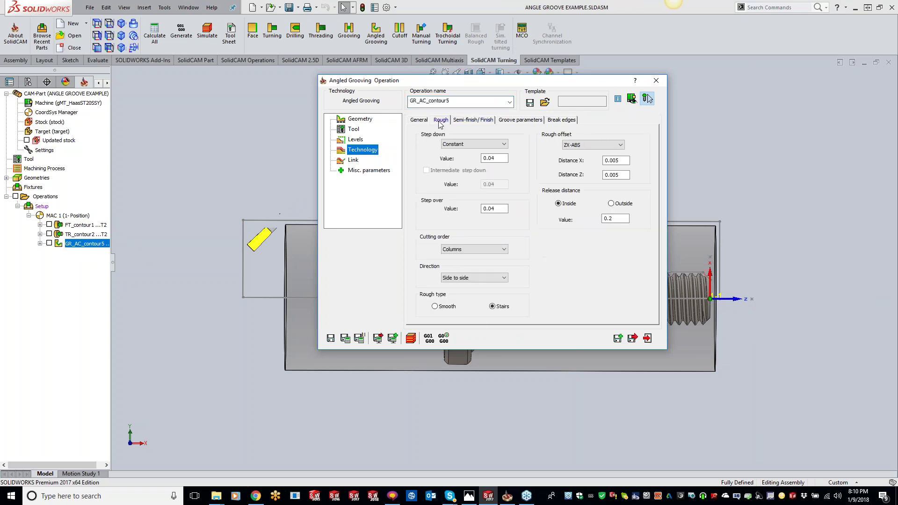
{"action": "left_click", "coordinate": [475, 277]}
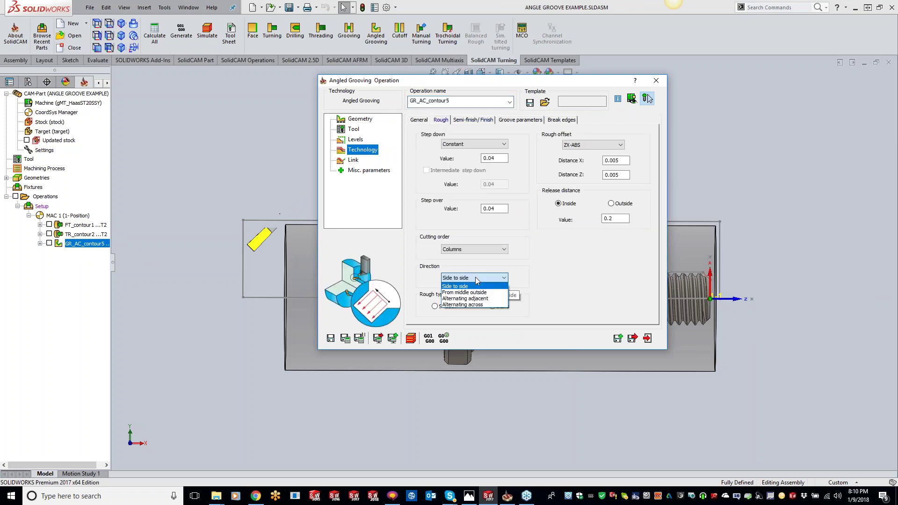
{"action": "left_click", "coordinate": [483, 306]}
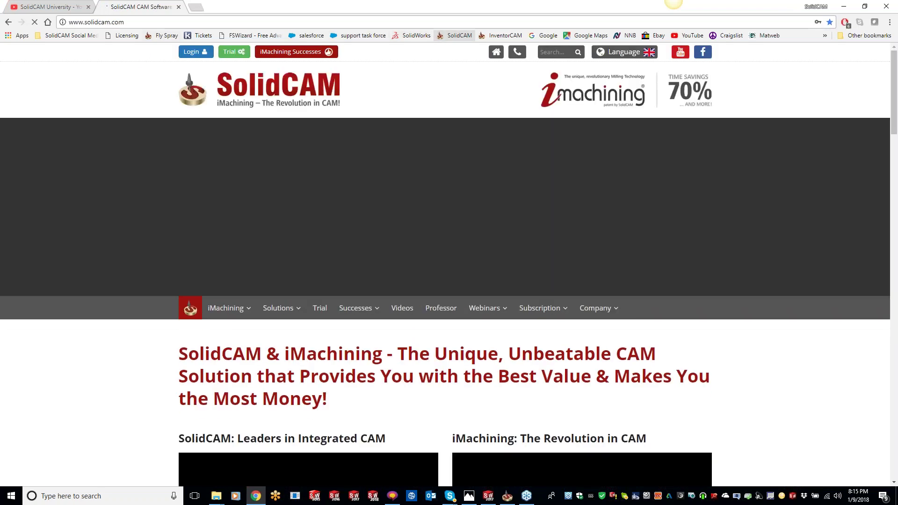
Step: Scroll to International Helpdesks and highlight the USA & Canada support line number
{"action": "mouse_move", "coordinate": [546, 310]}
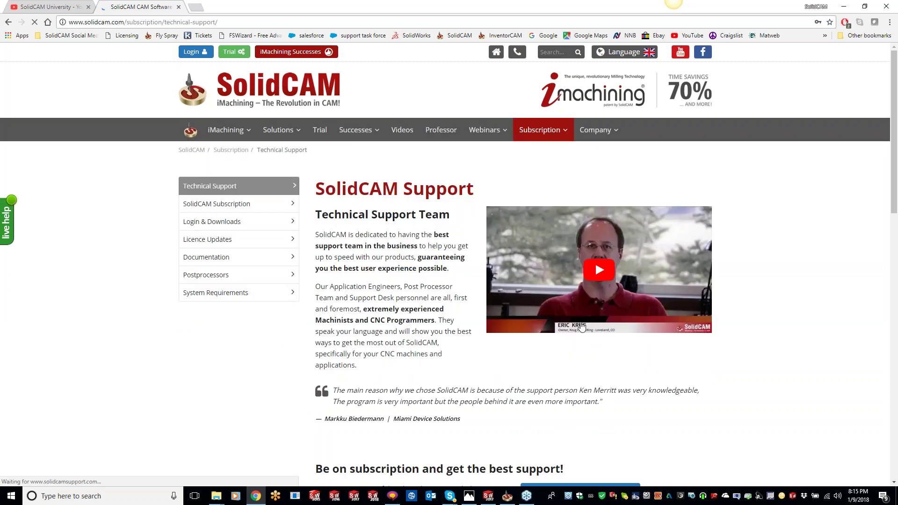
{"action": "scroll", "coordinate": [518, 367], "scroll_direction": "down", "scroll_amount": 1}
{"action": "scroll", "coordinate": [518, 367], "scroll_direction": "down", "scroll_amount": 9}
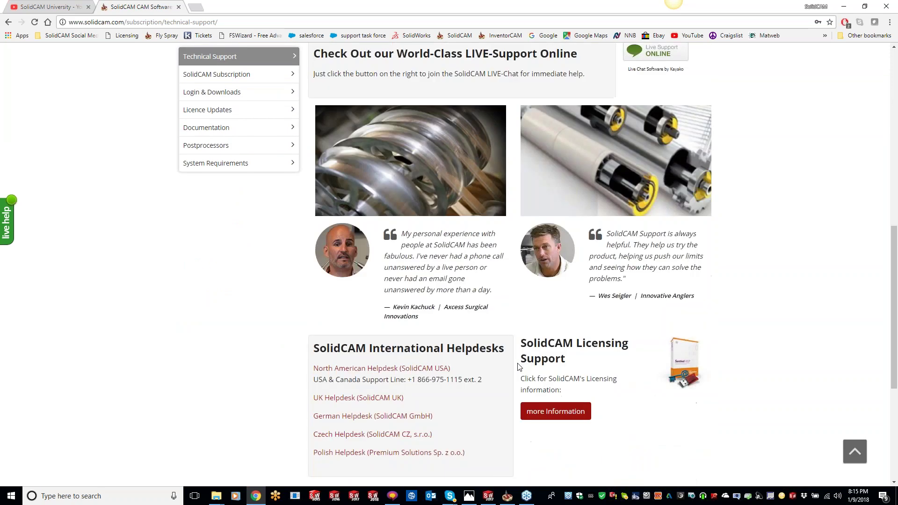
{"action": "left_click_drag", "start_coordinate": [483, 380], "coordinate": [416, 383]}
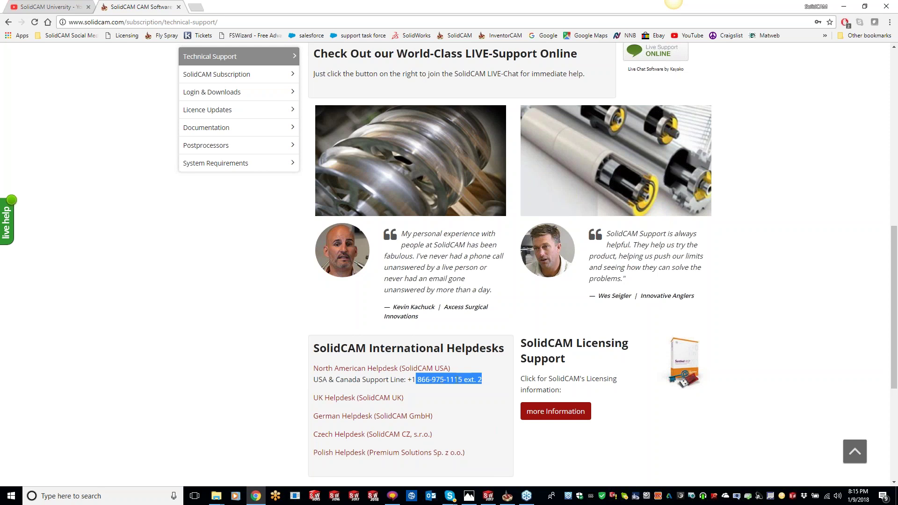
{"action": "scroll", "coordinate": [449, 262], "scroll_direction": "up", "scroll_amount": 8}
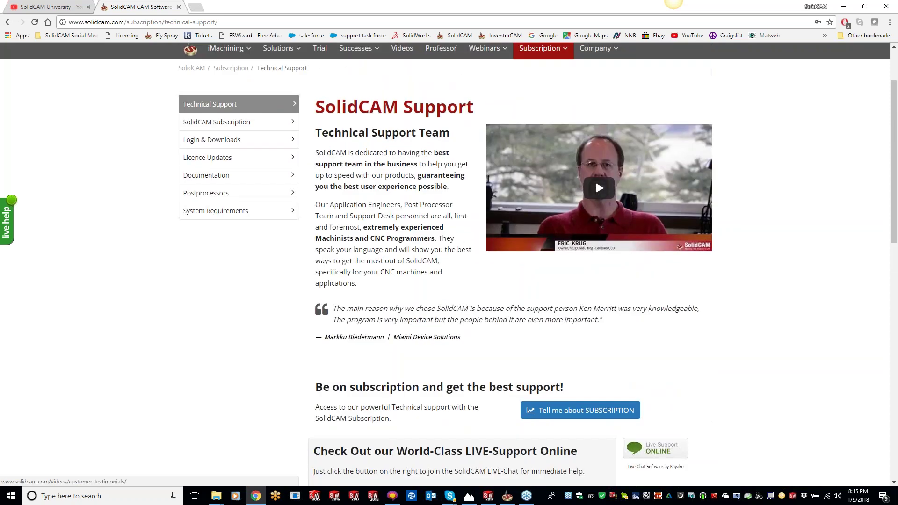
{"action": "scroll", "coordinate": [449, 262], "scroll_direction": "up", "scroll_amount": 2}
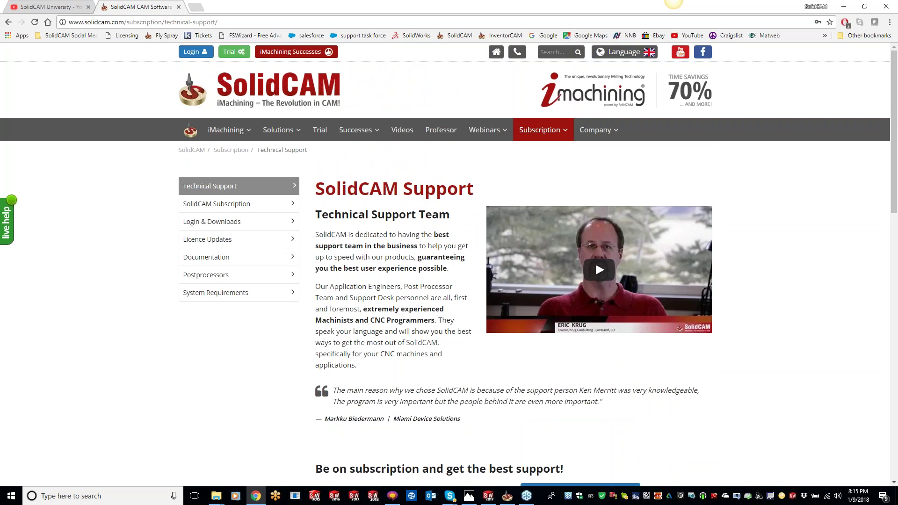